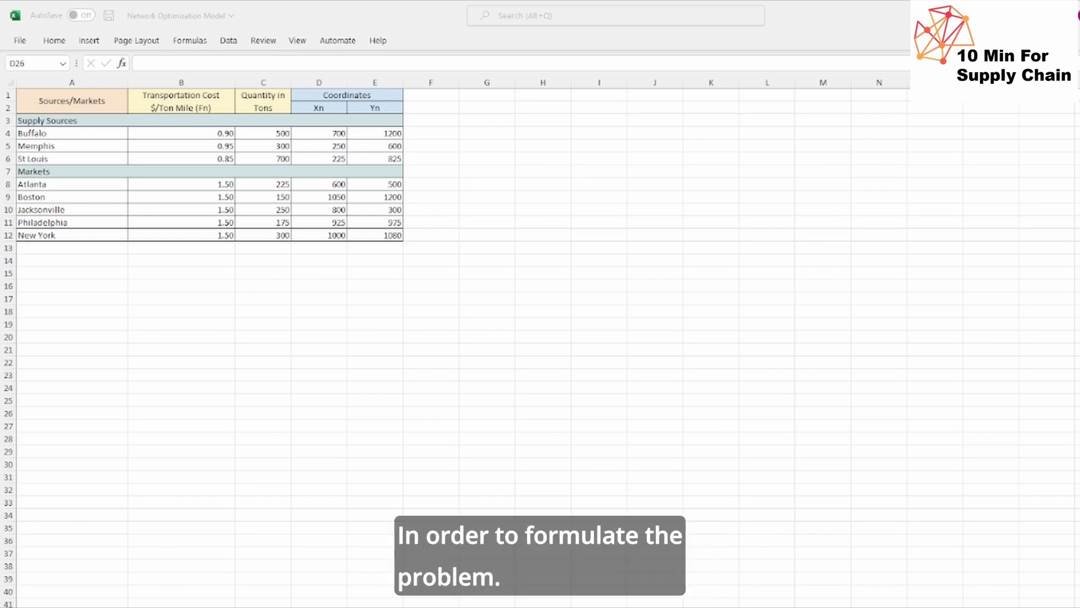
- Highlight the three supply sources and the five market names in the table
{"action": "key", "text": "alt+Tab"}
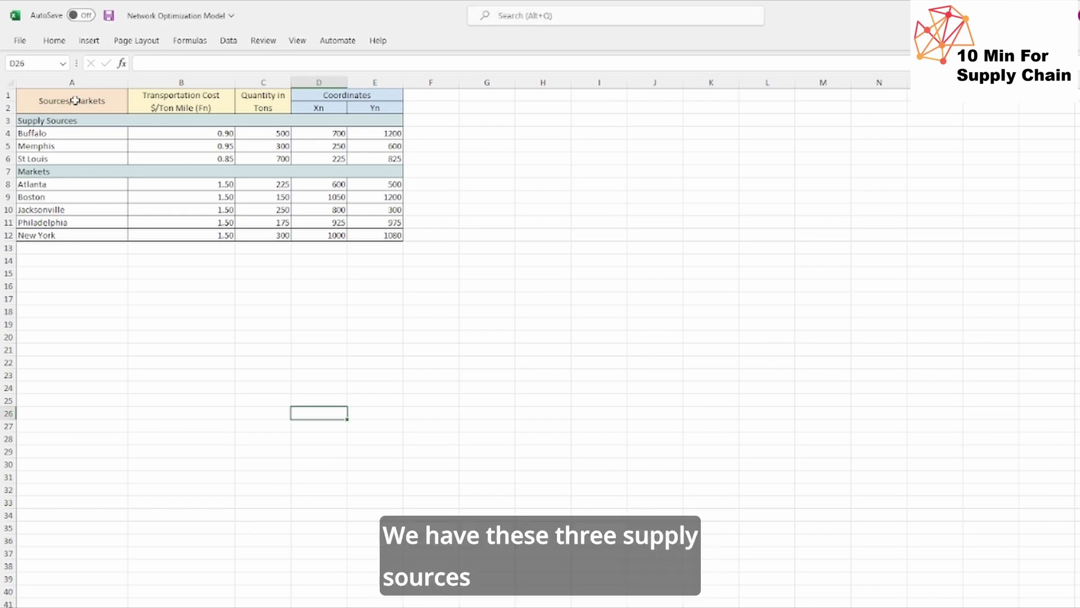
{"action": "left_click_drag", "start_coordinate": [90, 135], "coordinate": [107, 234]}
{"action": "left_click", "coordinate": [180, 248]}
{"action": "left_click", "coordinate": [267, 328]}
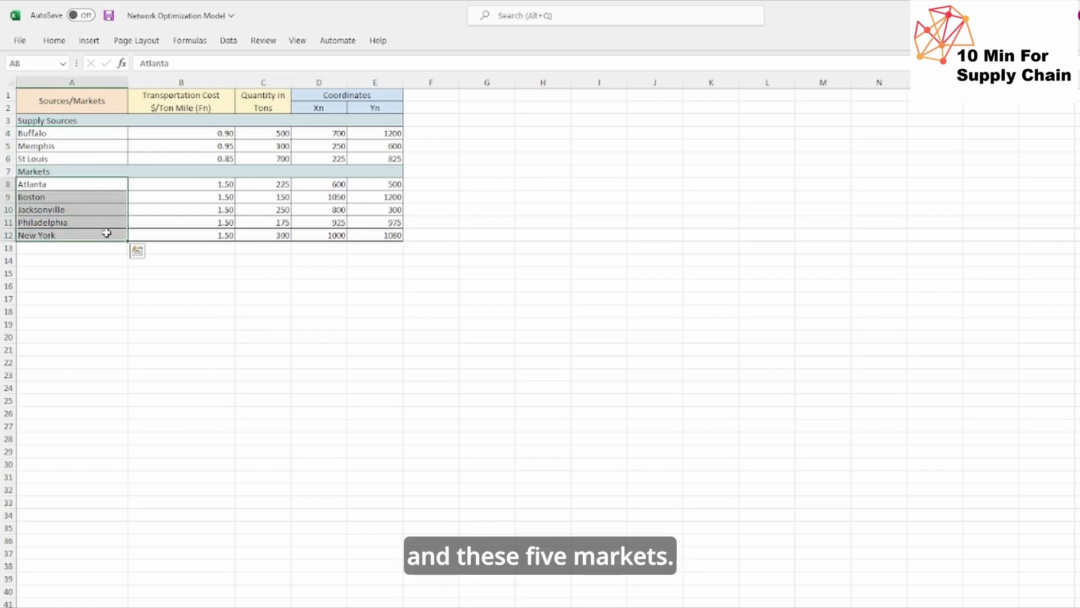
{"action": "left_click", "coordinate": [281, 303]}
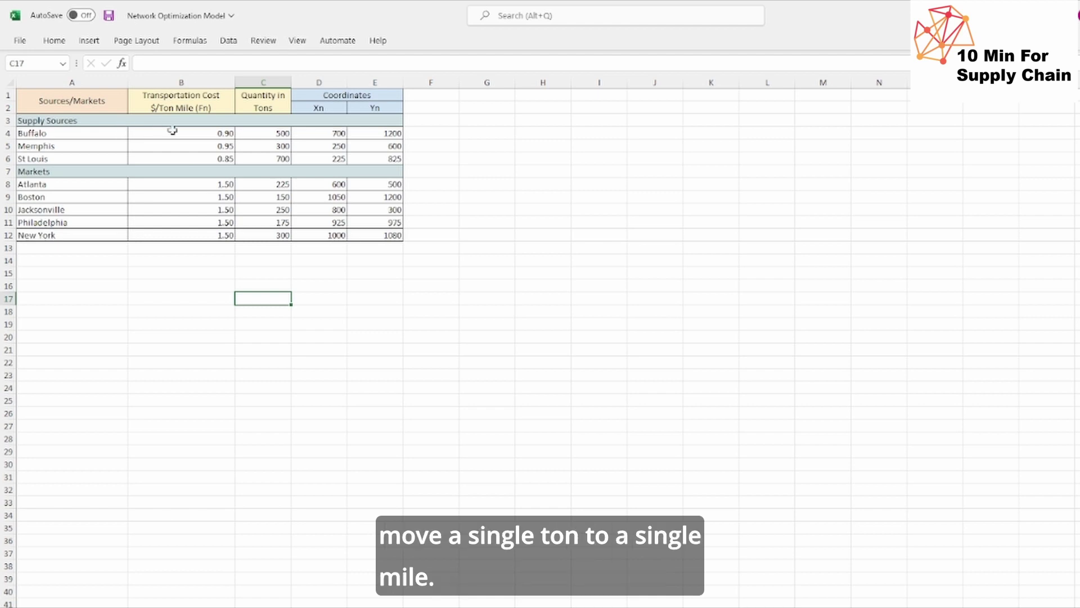
- Highlight Buffalo's 500-ton quantity and its x and y coordinates
{"action": "left_click", "coordinate": [487, 158]}
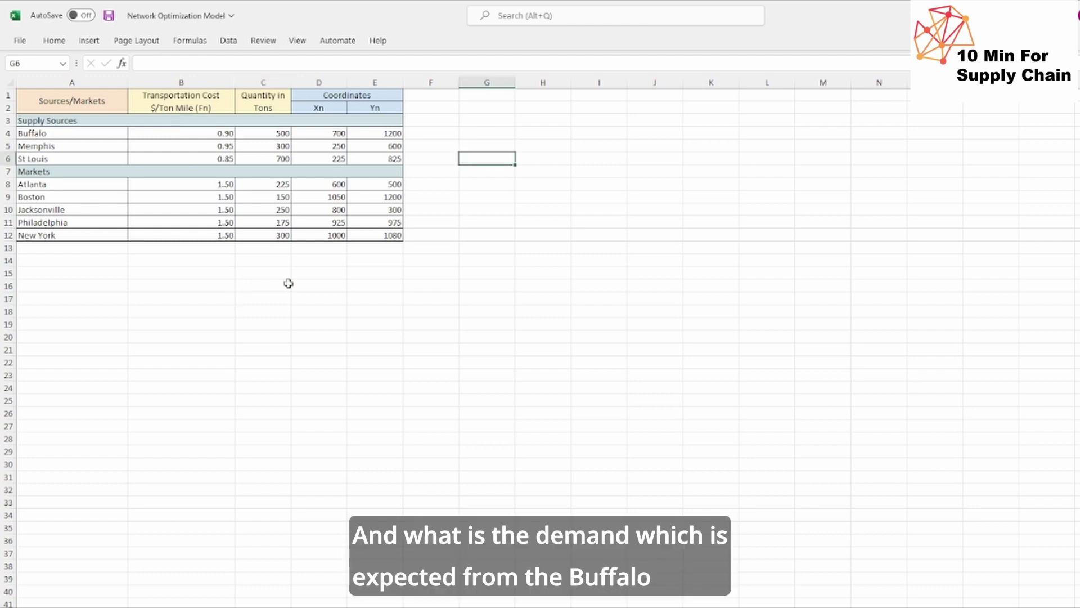
{"action": "left_click", "coordinate": [252, 133]}
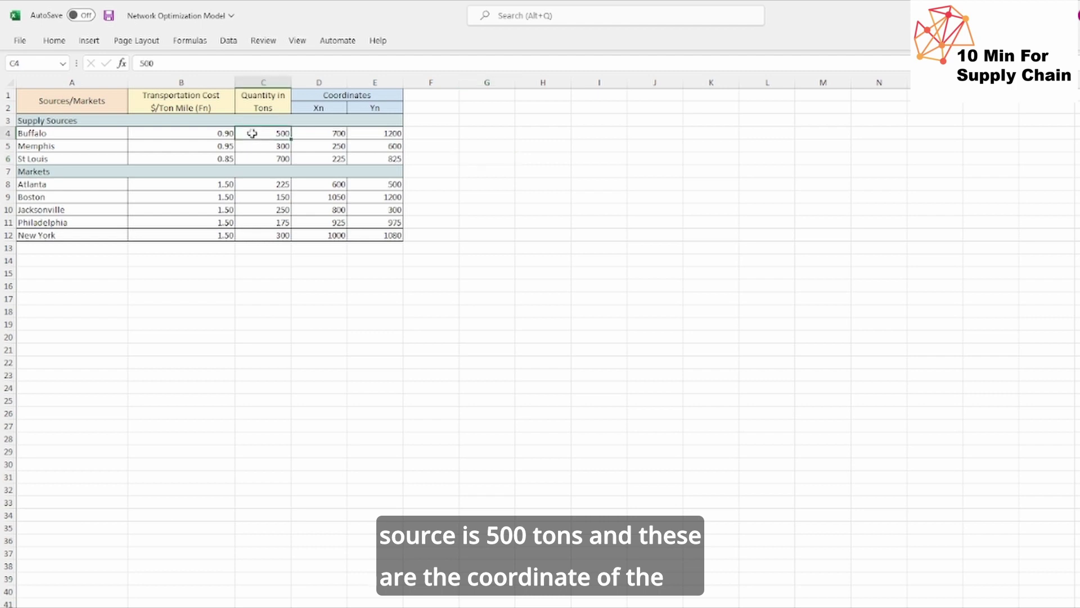
{"action": "left_click", "coordinate": [490, 157]}
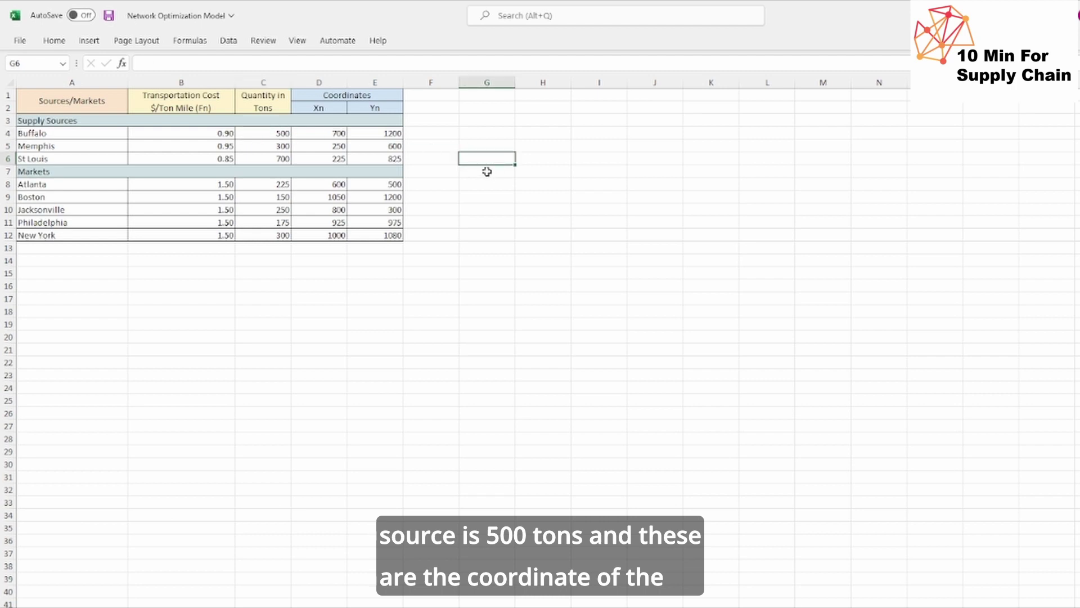
{"action": "left_click_drag", "start_coordinate": [334, 138], "coordinate": [374, 136]}
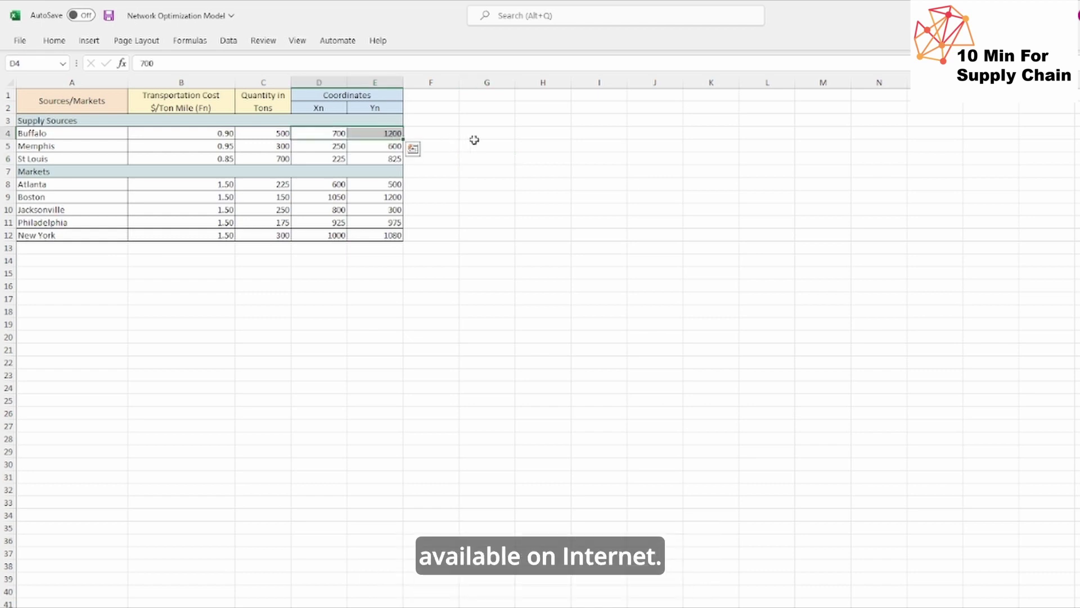
{"action": "left_click", "coordinate": [525, 216]}
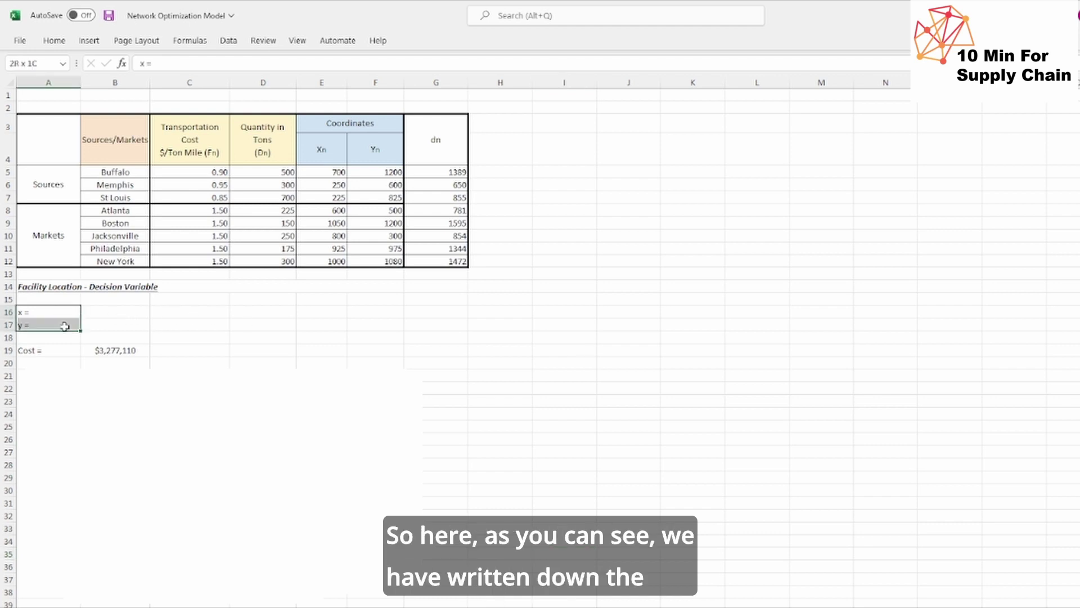
{"action": "left_click_drag", "start_coordinate": [65, 327], "coordinate": [66, 327]}
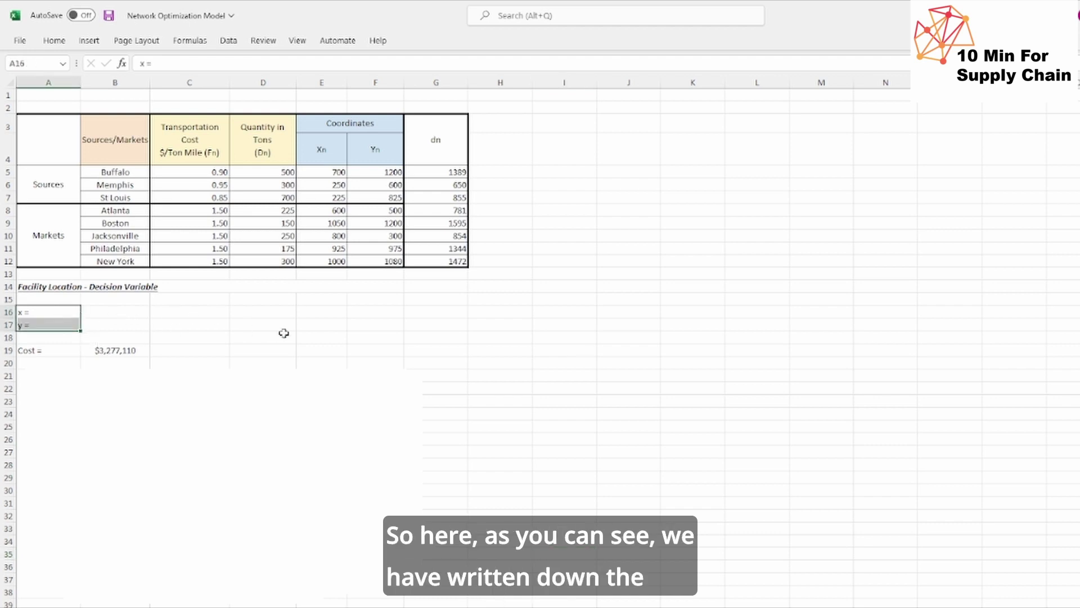
{"action": "left_click", "coordinate": [338, 329]}
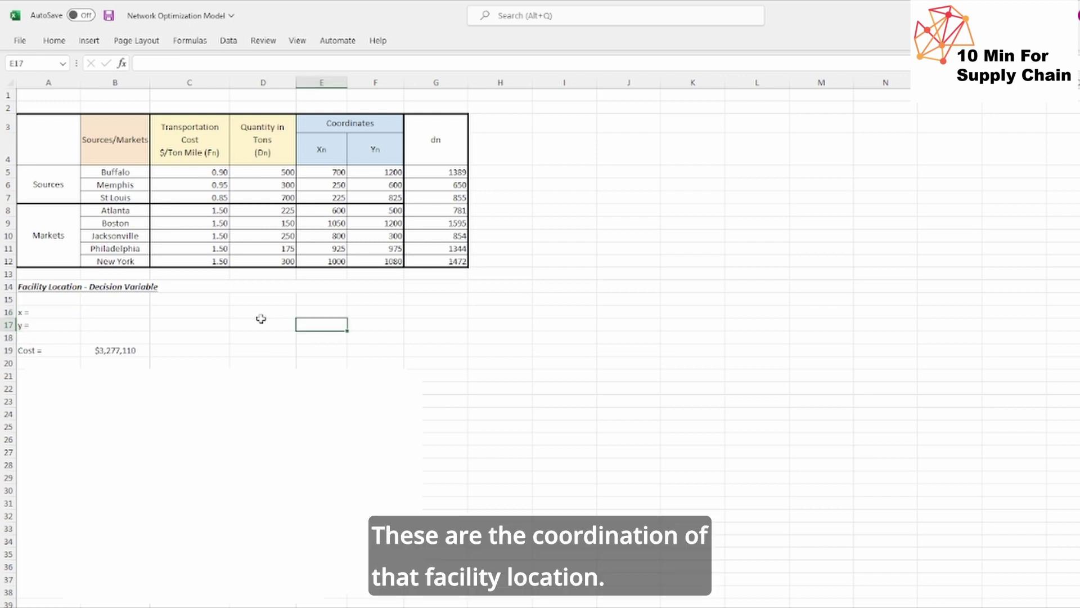
{"action": "left_click", "coordinate": [564, 312]}
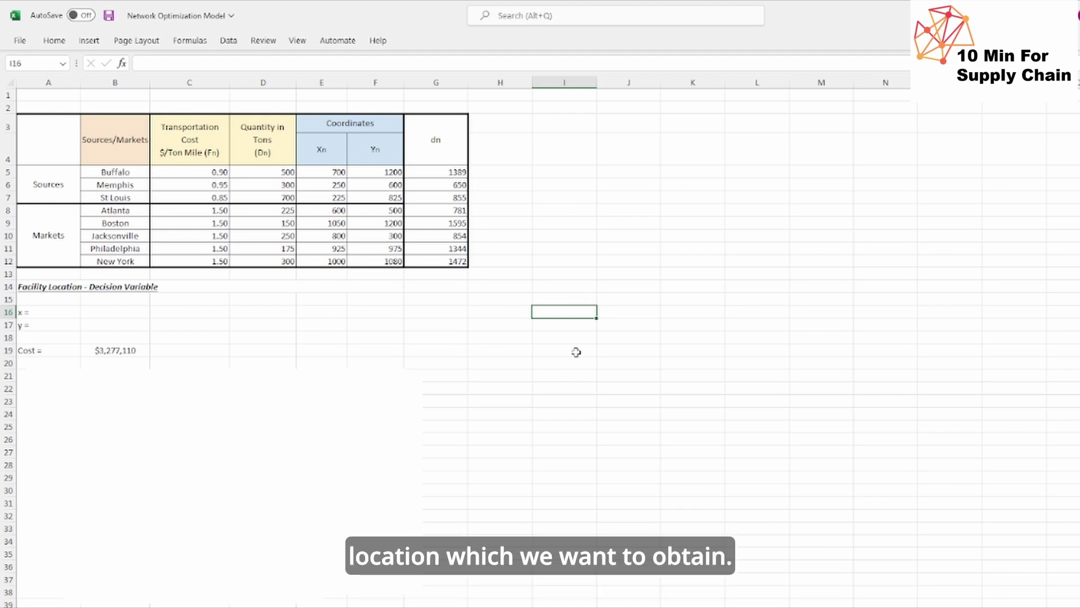
{"action": "left_click_drag", "start_coordinate": [116, 312], "coordinate": [117, 324]}
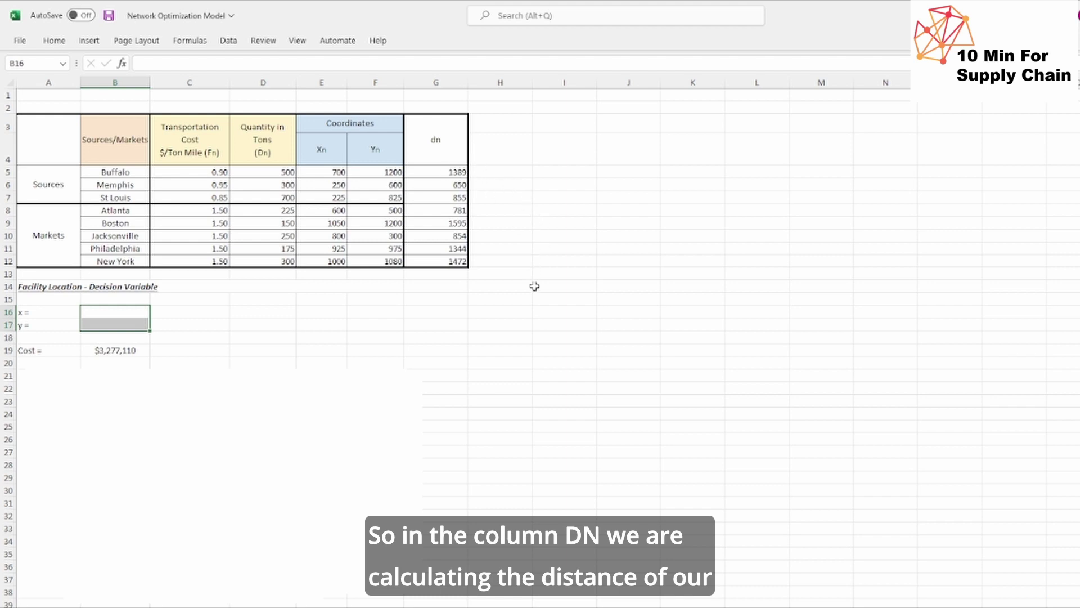
{"action": "left_click", "coordinate": [436, 320]}
{"action": "left_click_drag", "start_coordinate": [126, 313], "coordinate": [133, 322]}
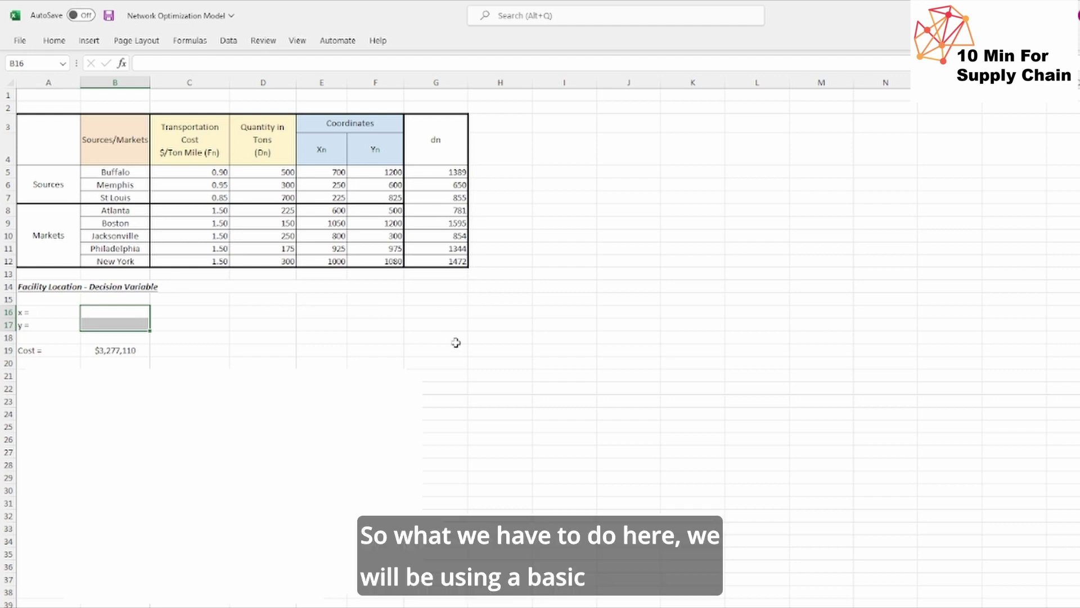
{"action": "left_click", "coordinate": [545, 348]}
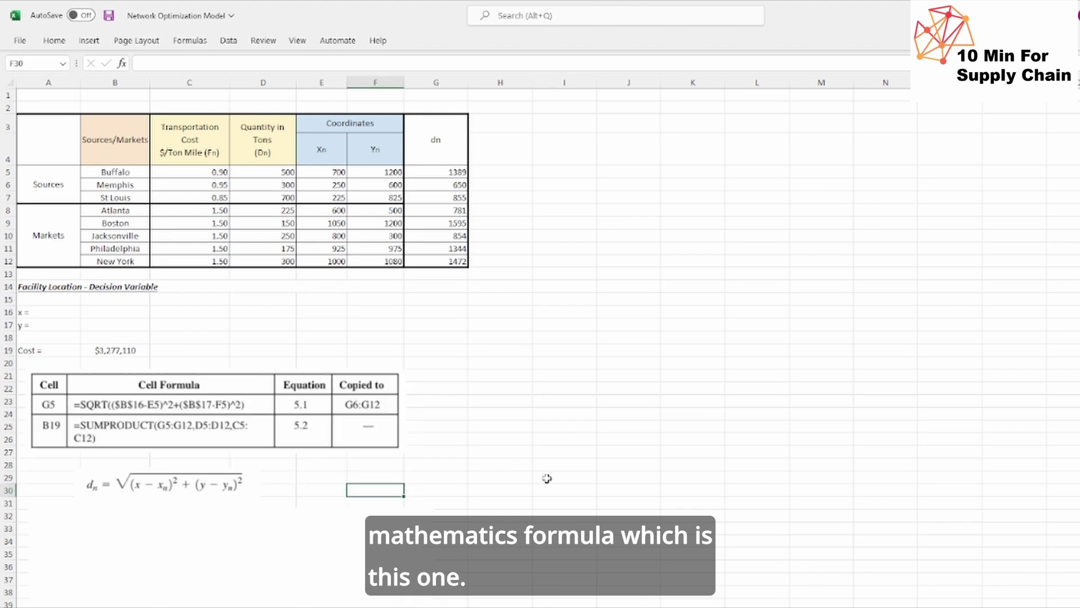
- Show the G5 distance and B19 total cost formulas, then highlight the cost rates and tonnages
{"action": "left_click", "coordinate": [460, 173]}
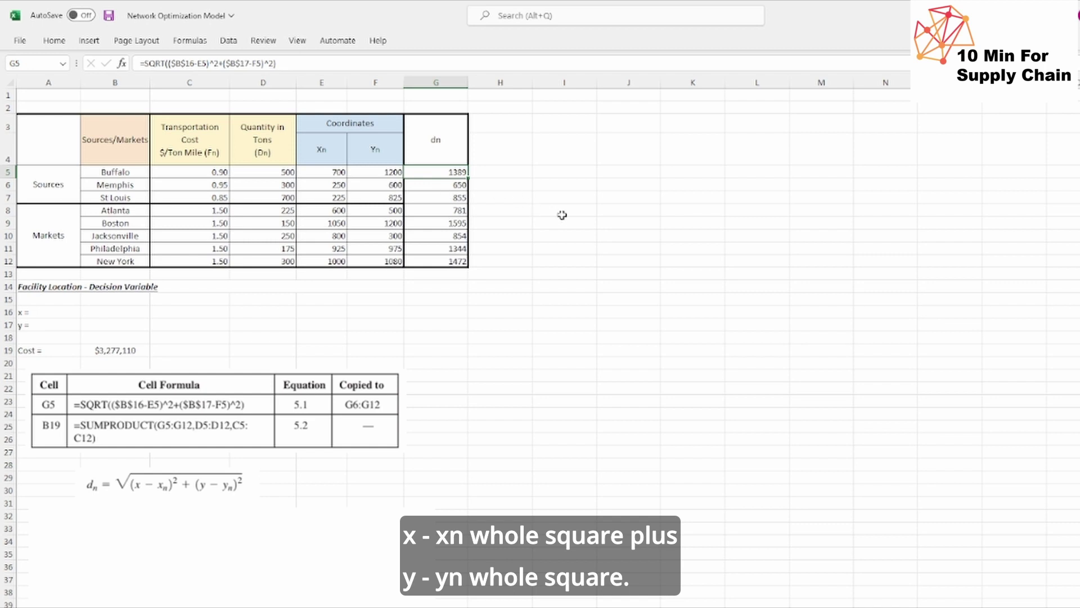
{"action": "left_click", "coordinate": [500, 210]}
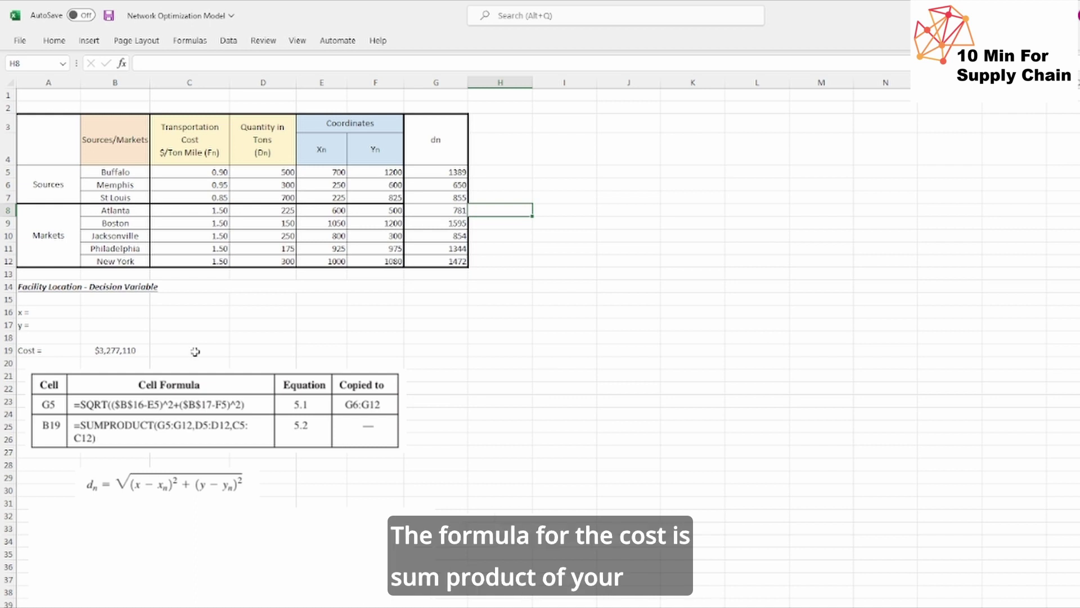
{"action": "left_click", "coordinate": [131, 352]}
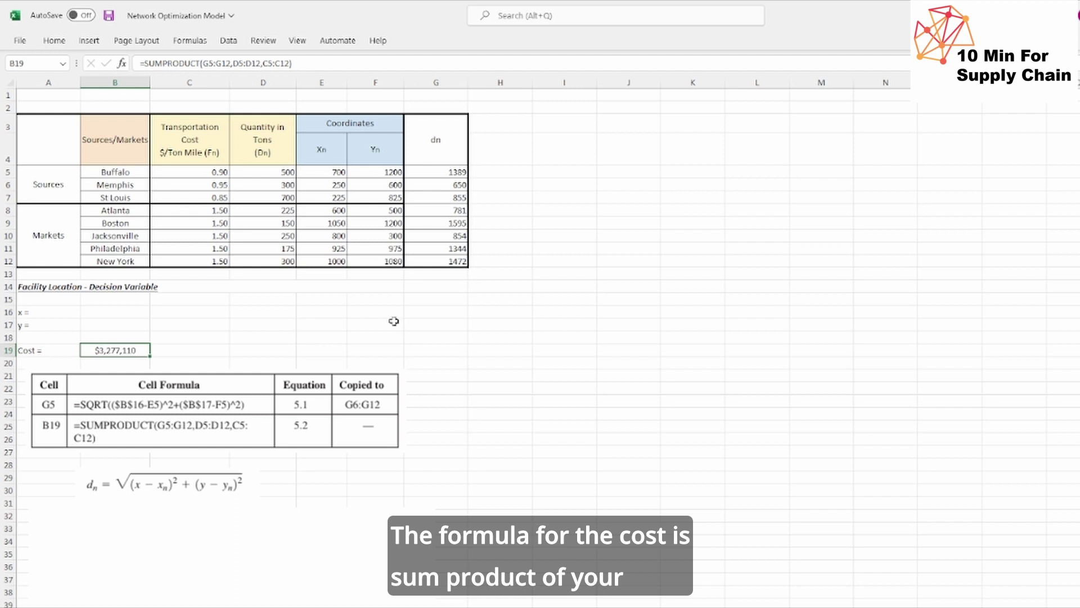
{"action": "left_click_drag", "start_coordinate": [176, 172], "coordinate": [197, 260]}
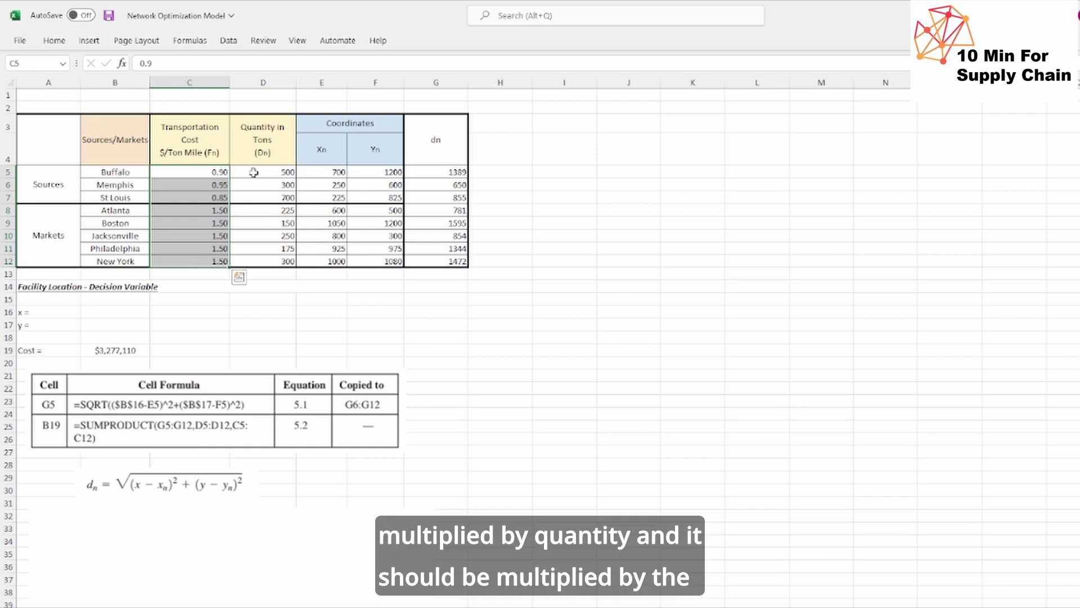
{"action": "left_click_drag", "start_coordinate": [254, 172], "coordinate": [260, 259]}
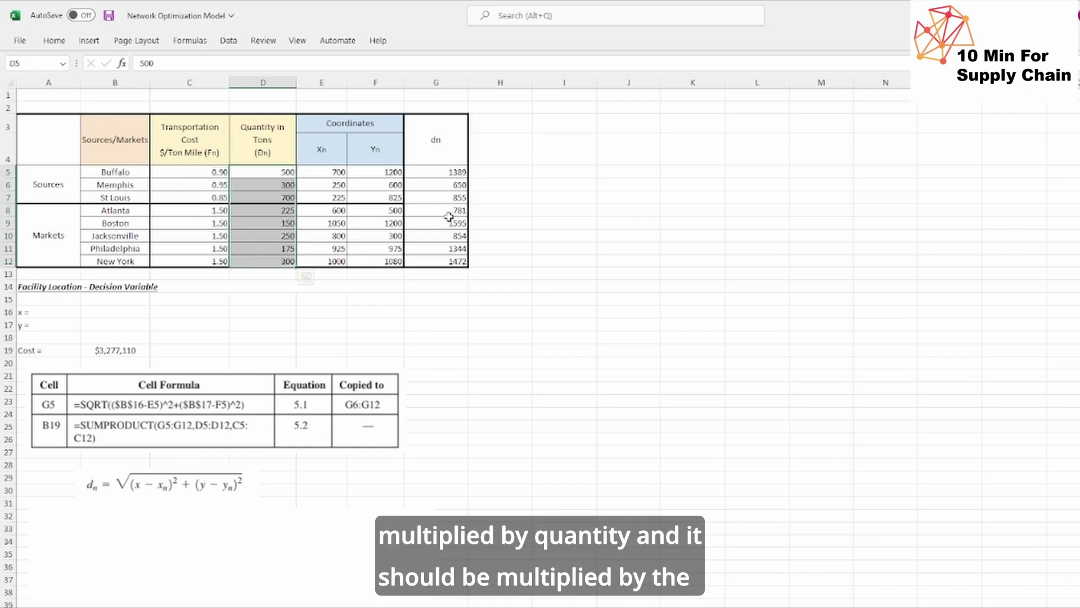
- Point out the G5 distance formula, then slide the cover shape down to reveal the TC equation
{"action": "left_click", "coordinate": [427, 171]}
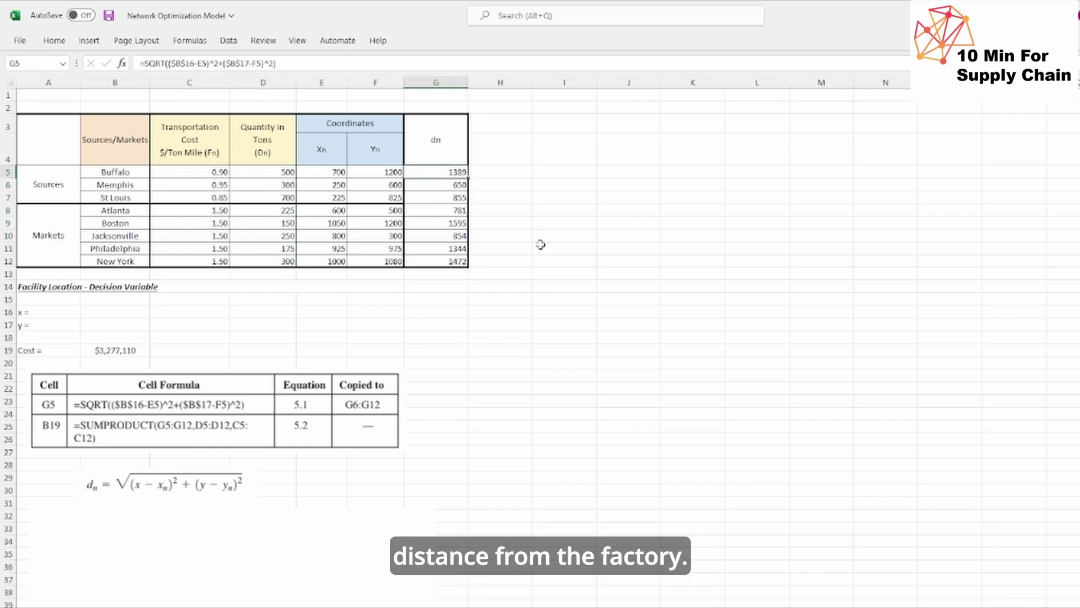
{"action": "left_click", "coordinate": [500, 299]}
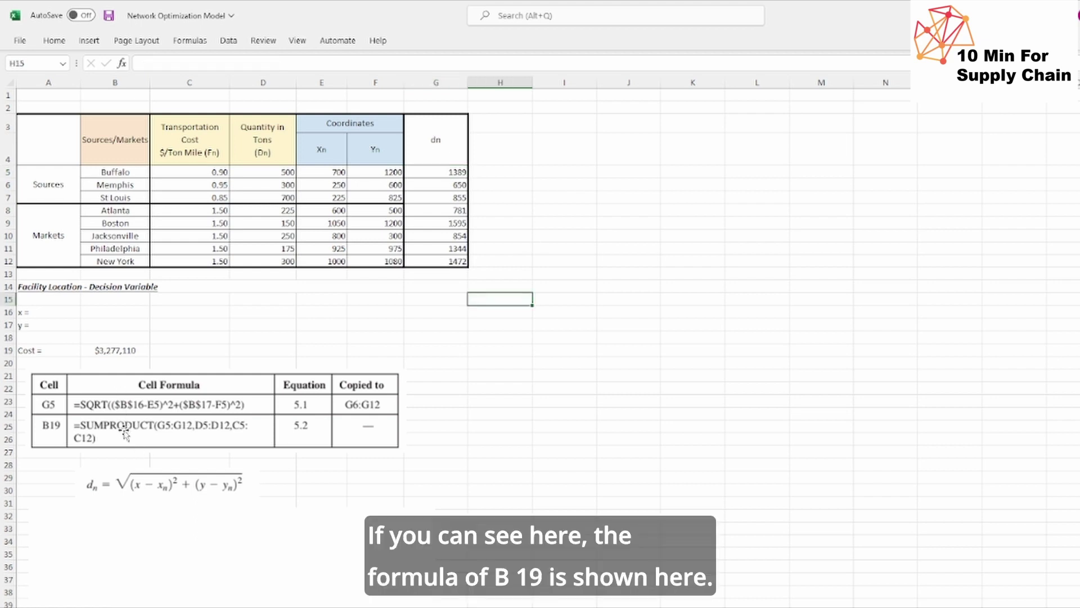
{"action": "left_click_drag", "start_coordinate": [321, 537], "coordinate": [319, 604]}
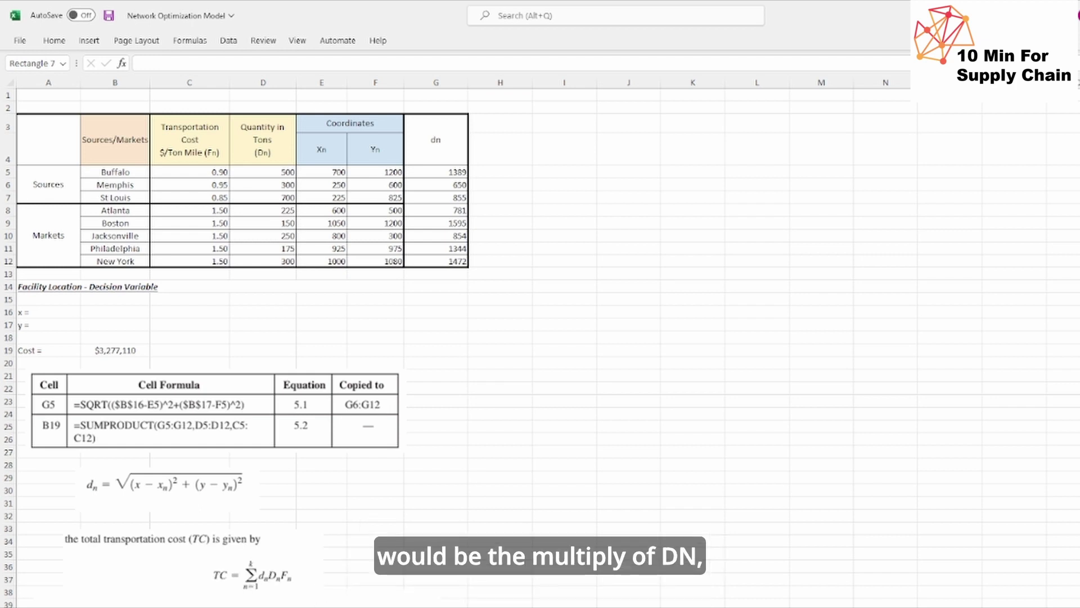
{"action": "left_click", "coordinate": [341, 601]}
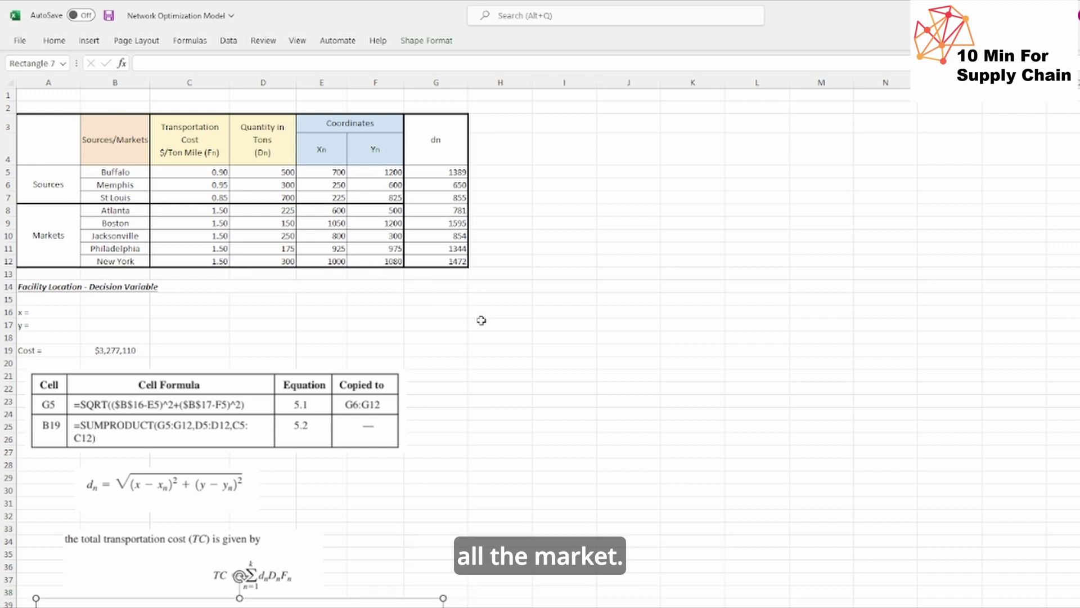
{"action": "left_click", "coordinate": [500, 490]}
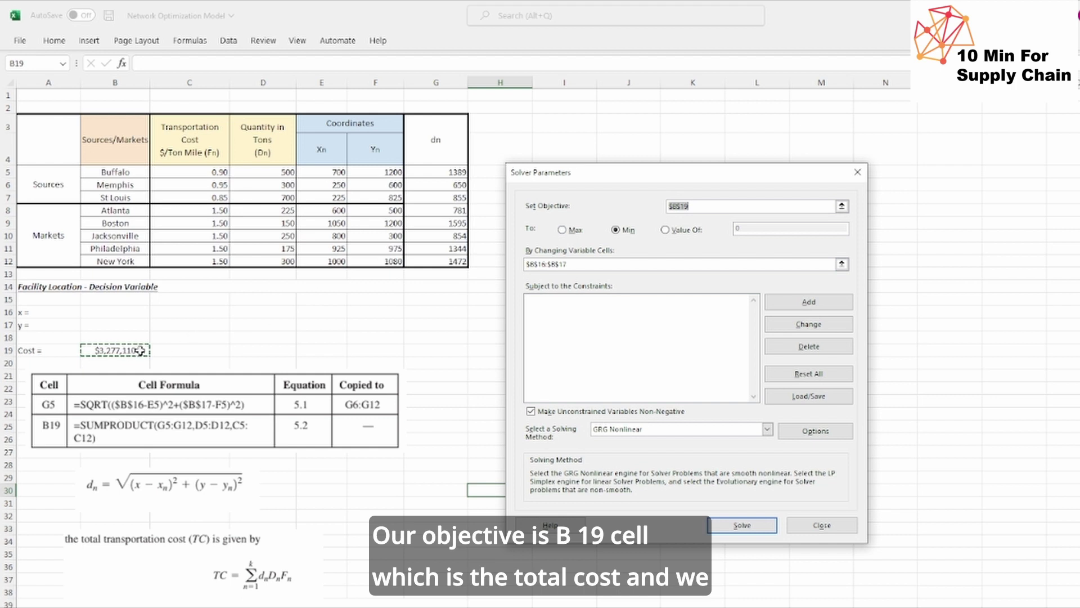
- Run Solver to minimize total cost in $B$19 by changing the x and y cells
{"action": "left_click", "coordinate": [617, 231]}
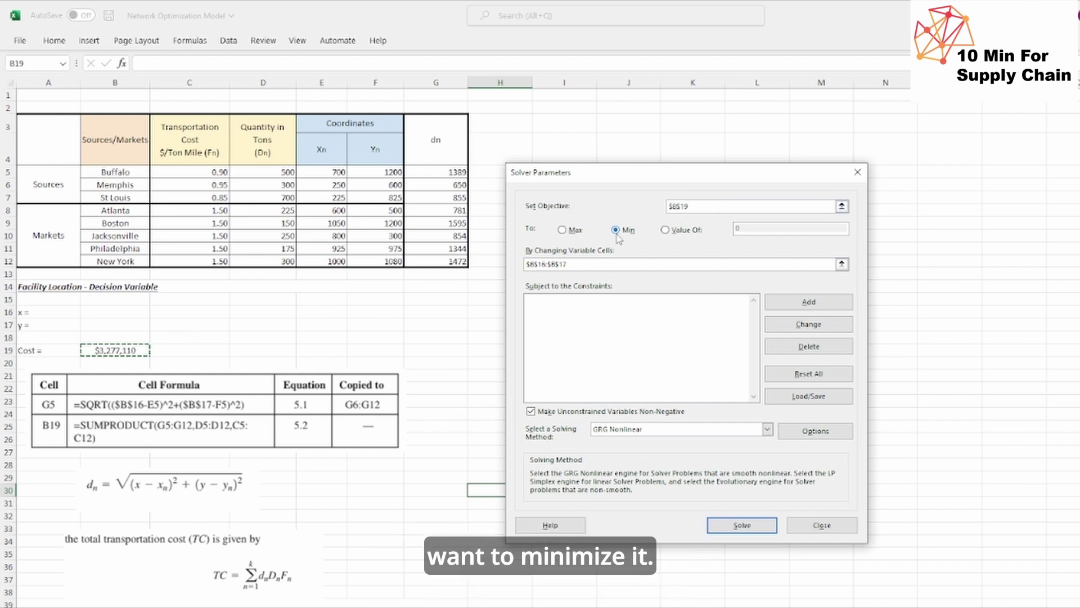
{"action": "left_click", "coordinate": [615, 265]}
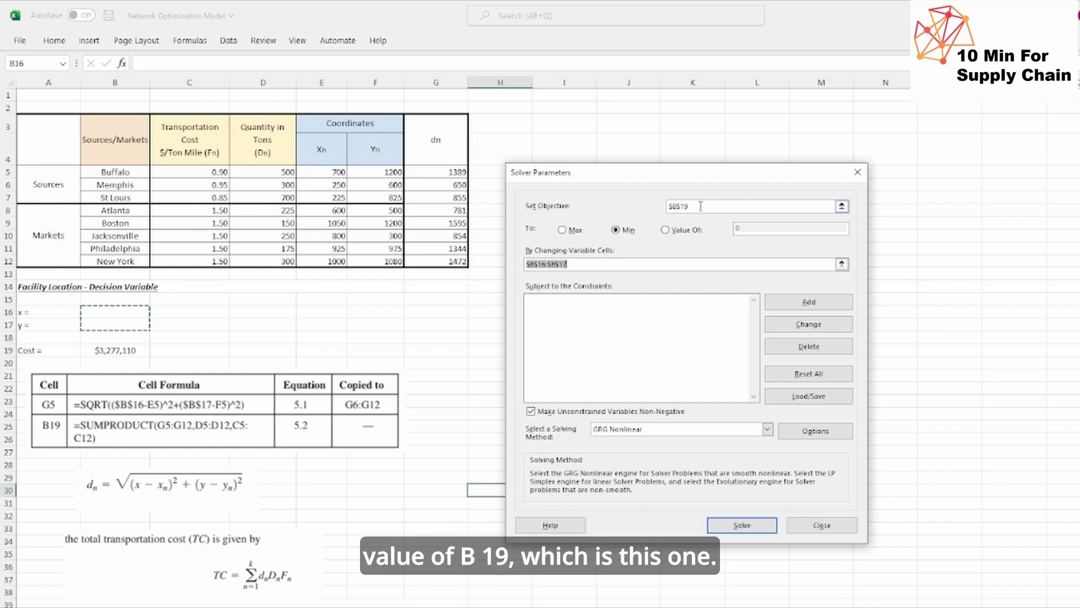
{"action": "left_click", "coordinate": [145, 353]}
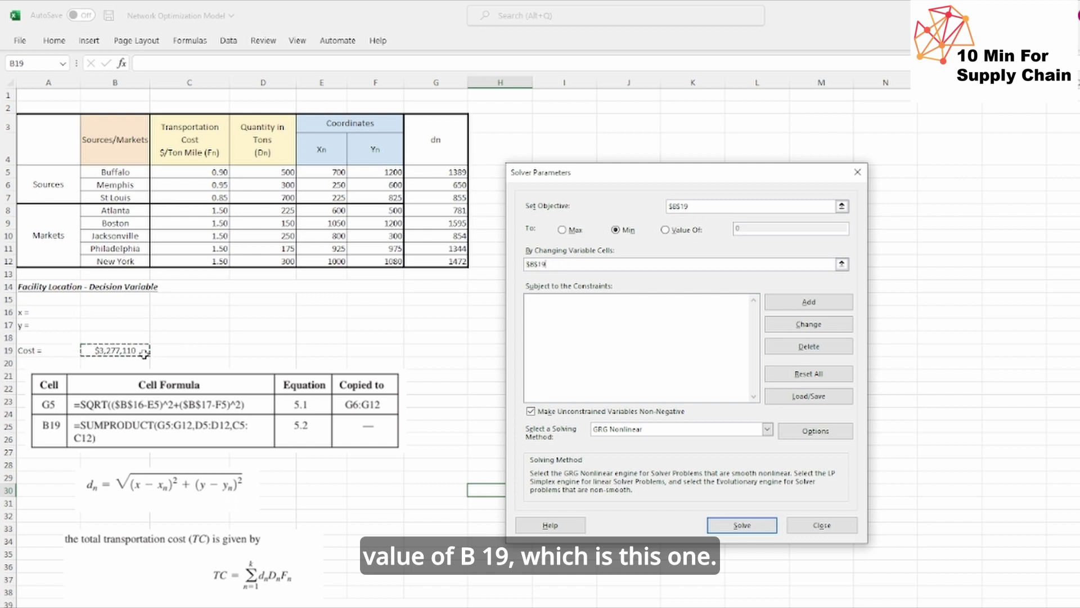
{"action": "left_click", "coordinate": [736, 531]}
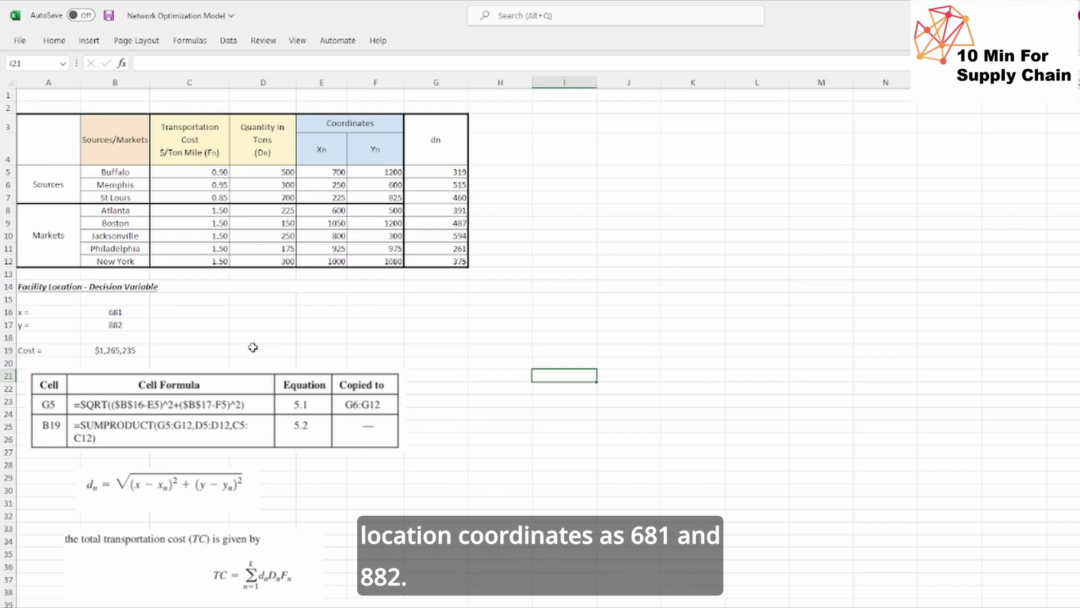
{"action": "left_click", "coordinate": [138, 311]}
{"action": "left_click", "coordinate": [136, 326]}
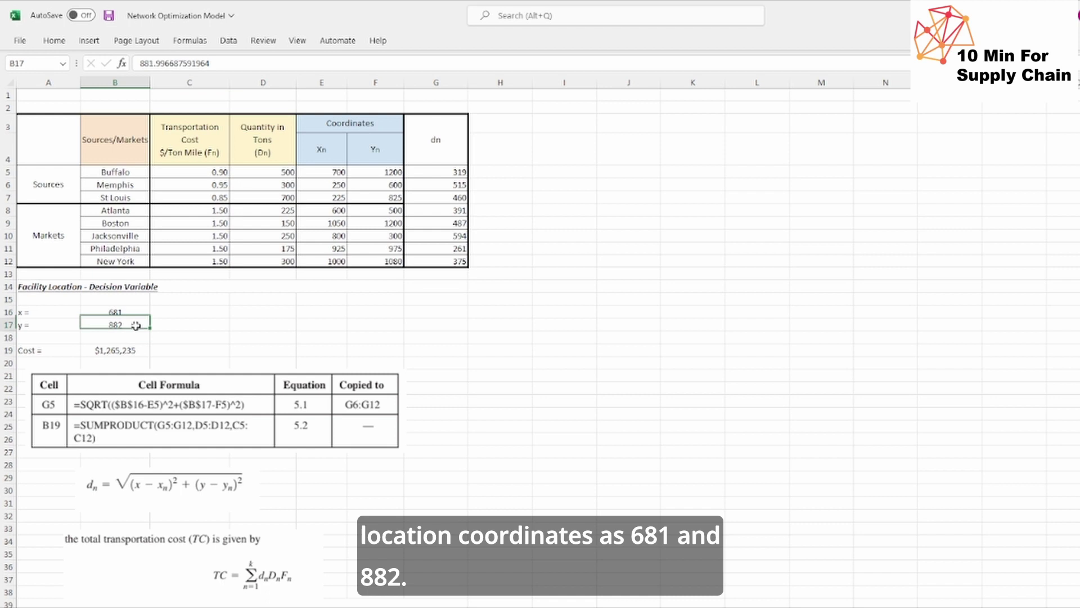
{"action": "left_click", "coordinate": [501, 350]}
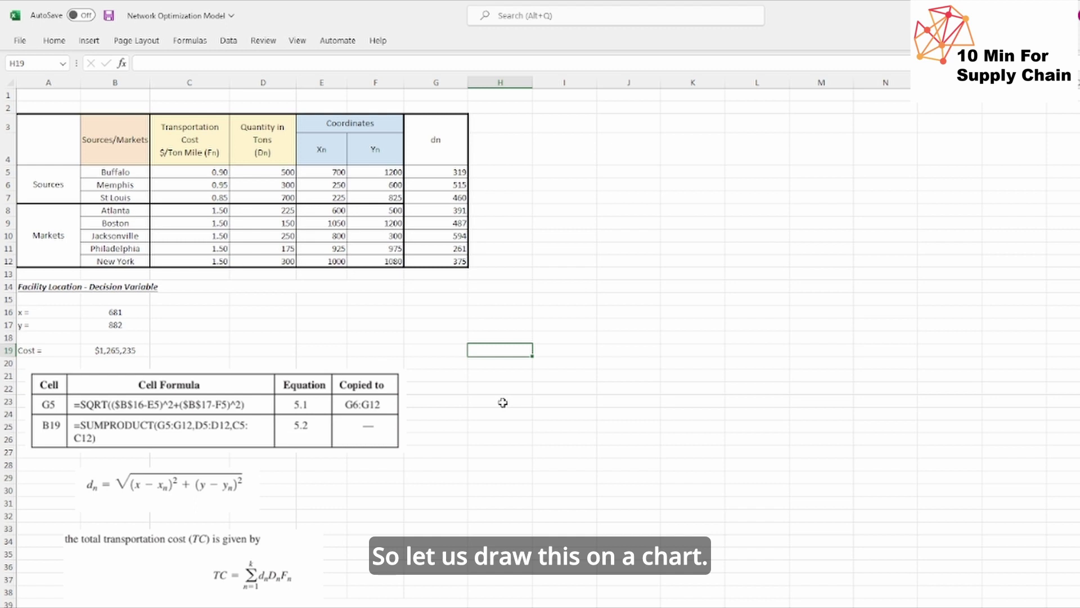
- Insert a markers-only scatter chart of coordinates E5:F12 and place it beside the table
{"action": "left_click", "coordinate": [600, 275]}
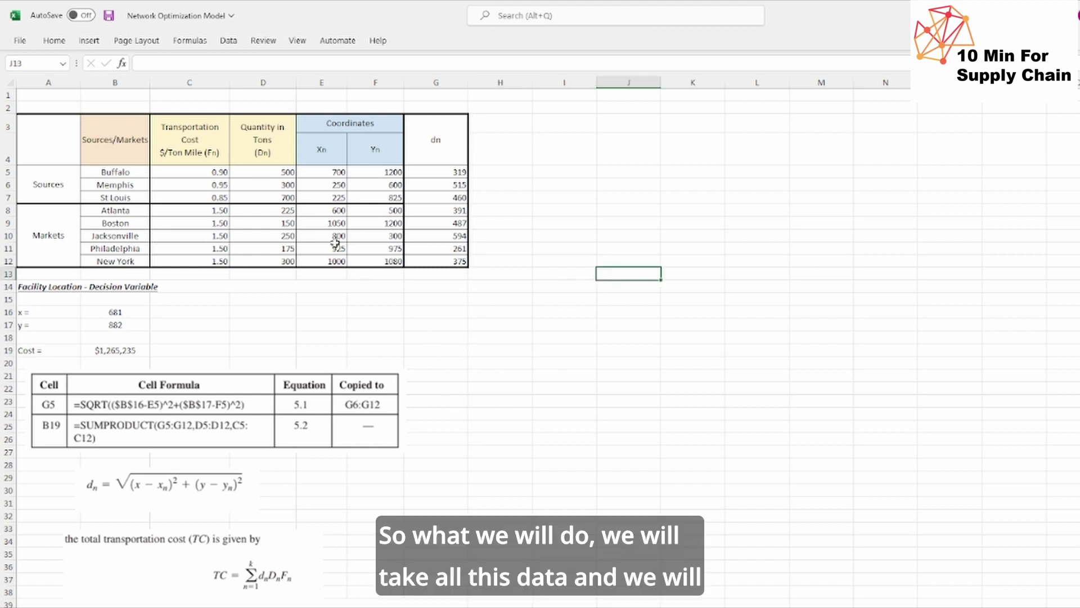
{"action": "left_click_drag", "start_coordinate": [315, 174], "coordinate": [375, 269]}
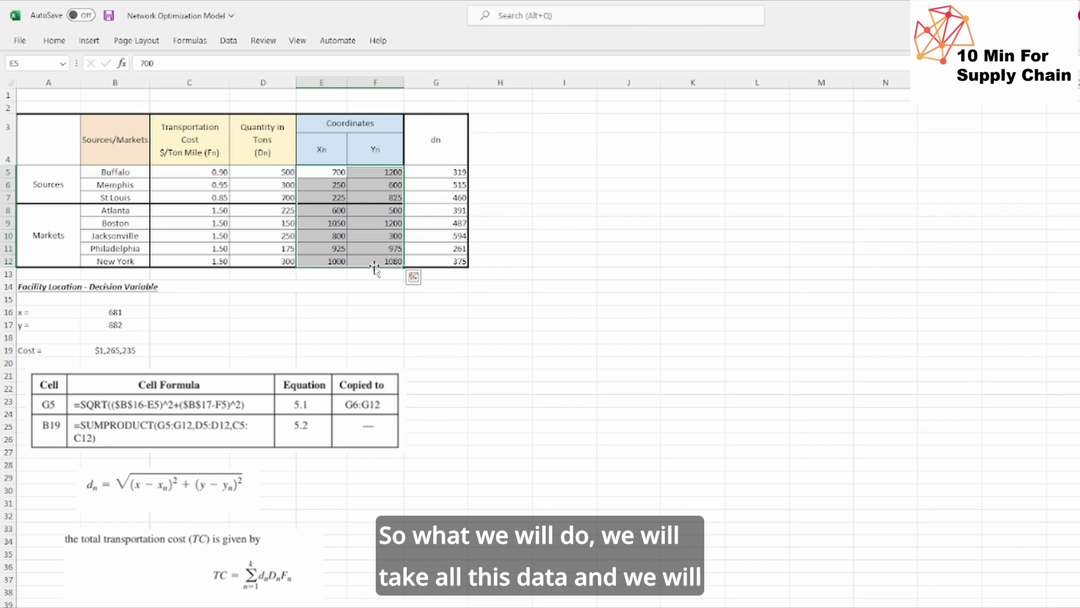
{"action": "left_click", "coordinate": [82, 43]}
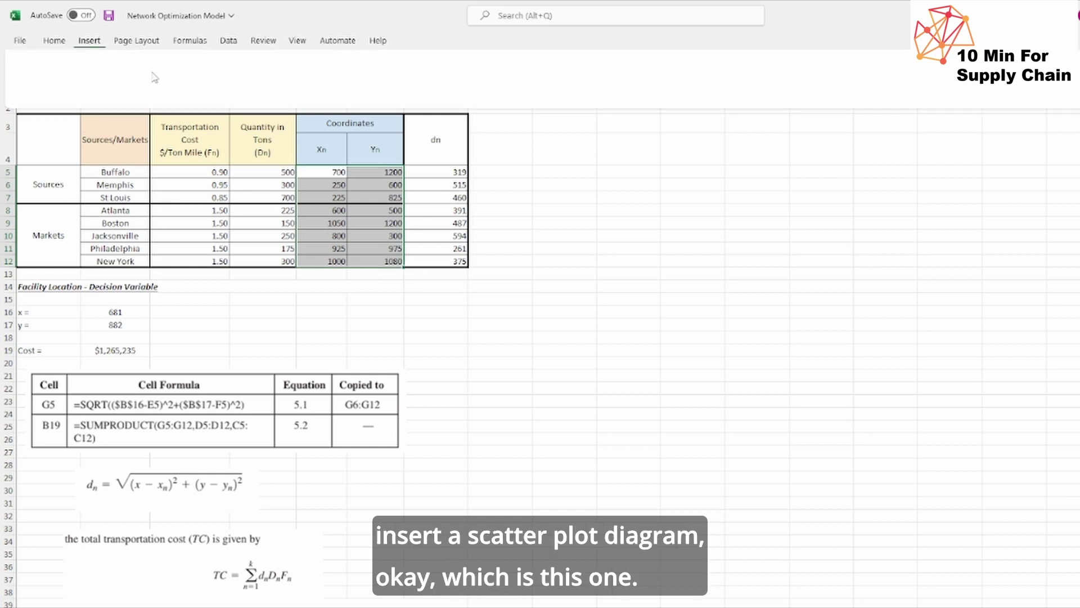
{"action": "left_click", "coordinate": [585, 95]}
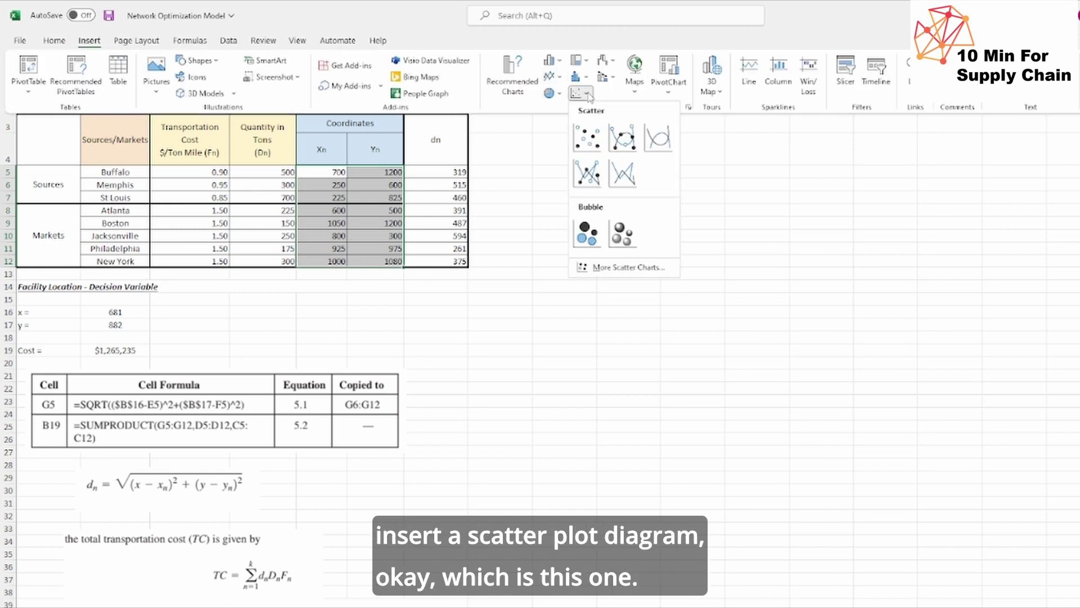
{"action": "left_click", "coordinate": [585, 140]}
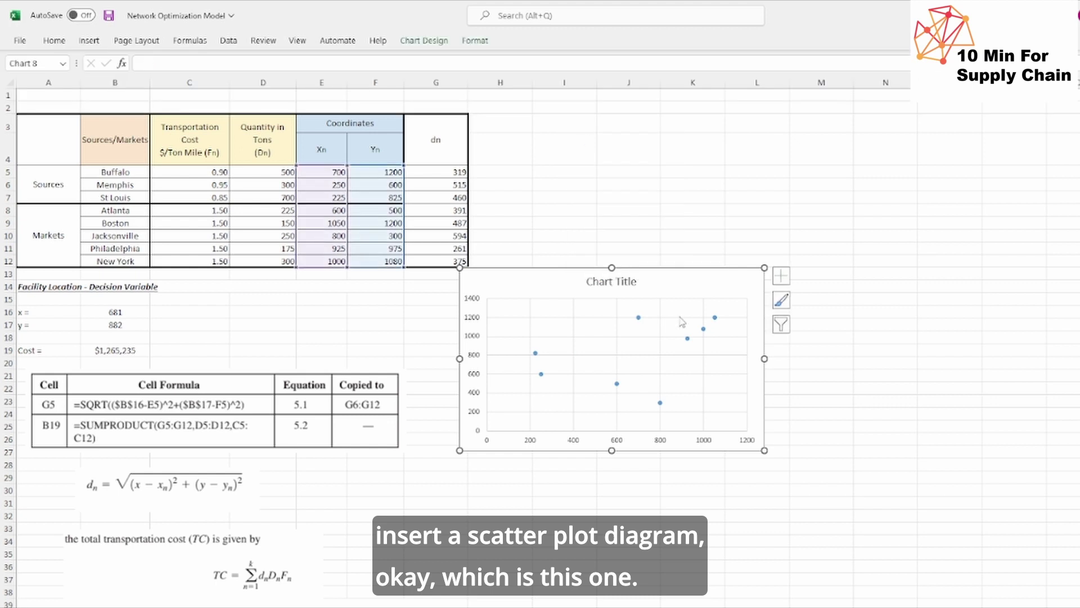
{"action": "left_click_drag", "start_coordinate": [666, 282], "coordinate": [743, 173]}
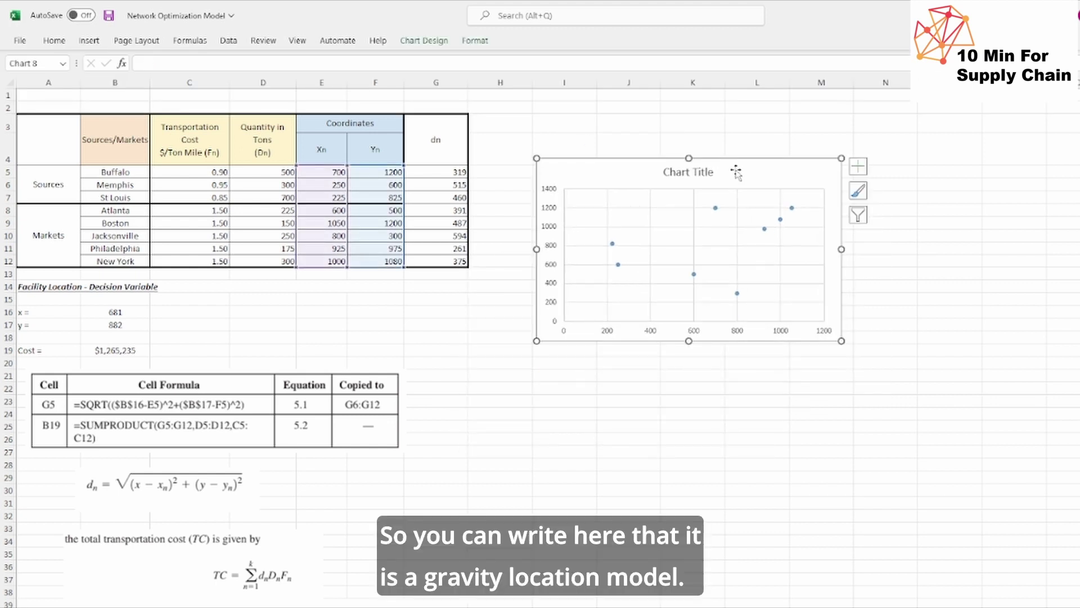
- Retitle the chart 'Gravity Location Model'
{"action": "double_click", "coordinate": [673, 172]}
{"action": "key", "text": "Delete"}
{"action": "key", "text": "Delete"}
{"action": "key", "text": "Delete"}
{"action": "key", "text": "Delete"}
{"action": "key", "text": "Delete"}
{"action": "key", "text": "Delete"}
{"action": "key", "text": "Delete"}
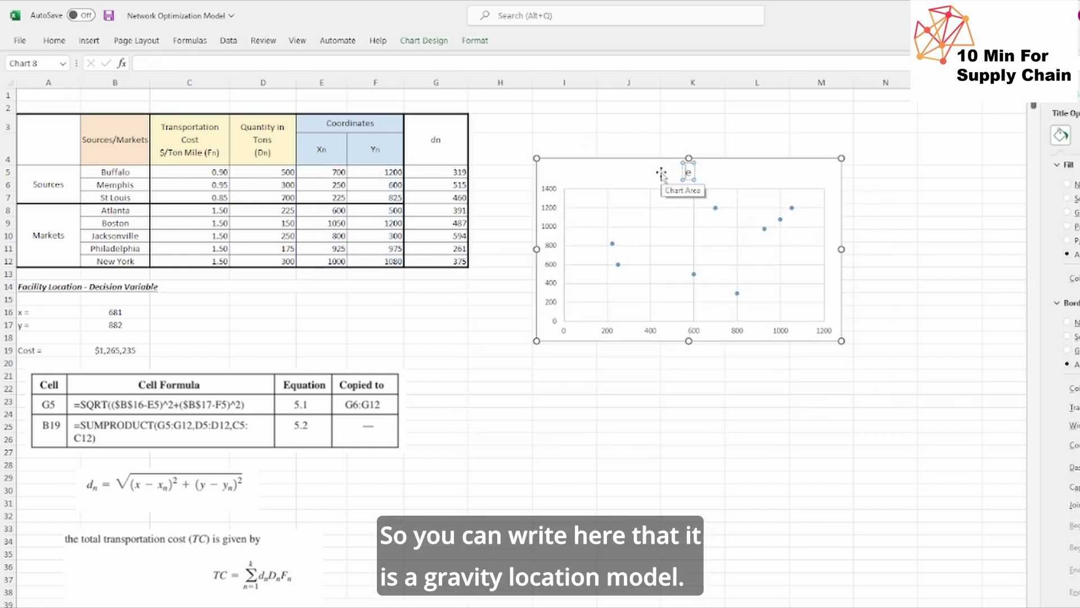
{"action": "type", "text": "Grav"}
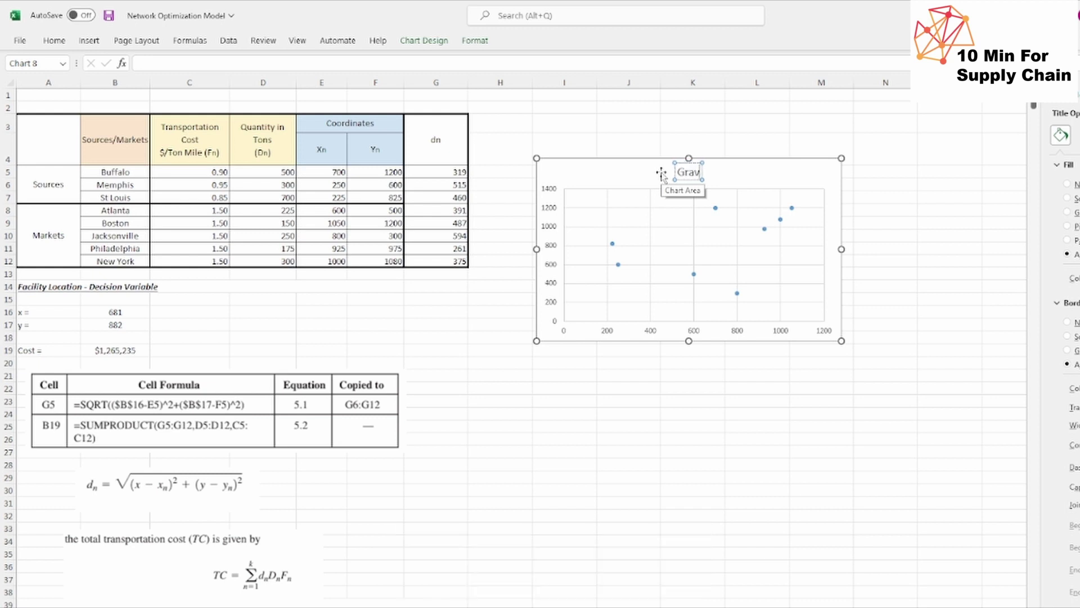
{"action": "type", "text": "ity Locatio"}
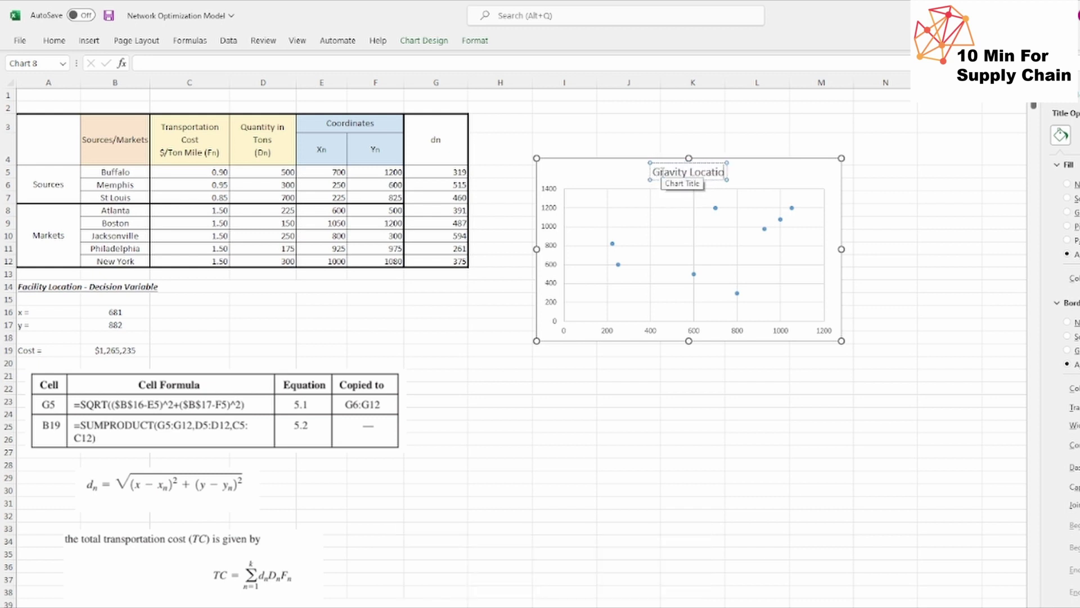
{"action": "type", "text": "n Model"}
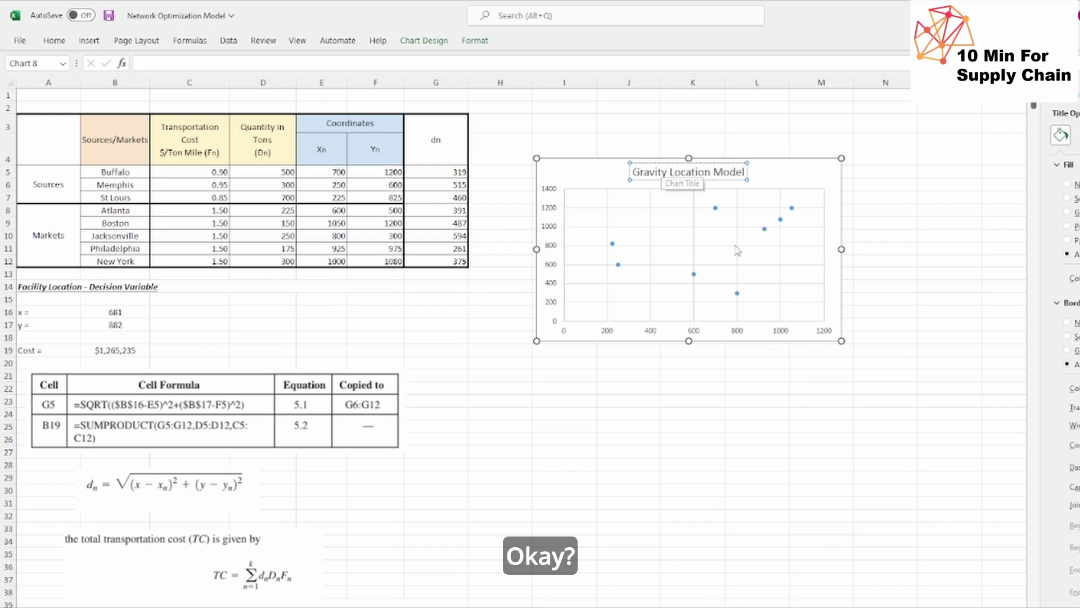
{"action": "left_click", "coordinate": [819, 180]}
{"action": "left_click", "coordinate": [819, 180]}
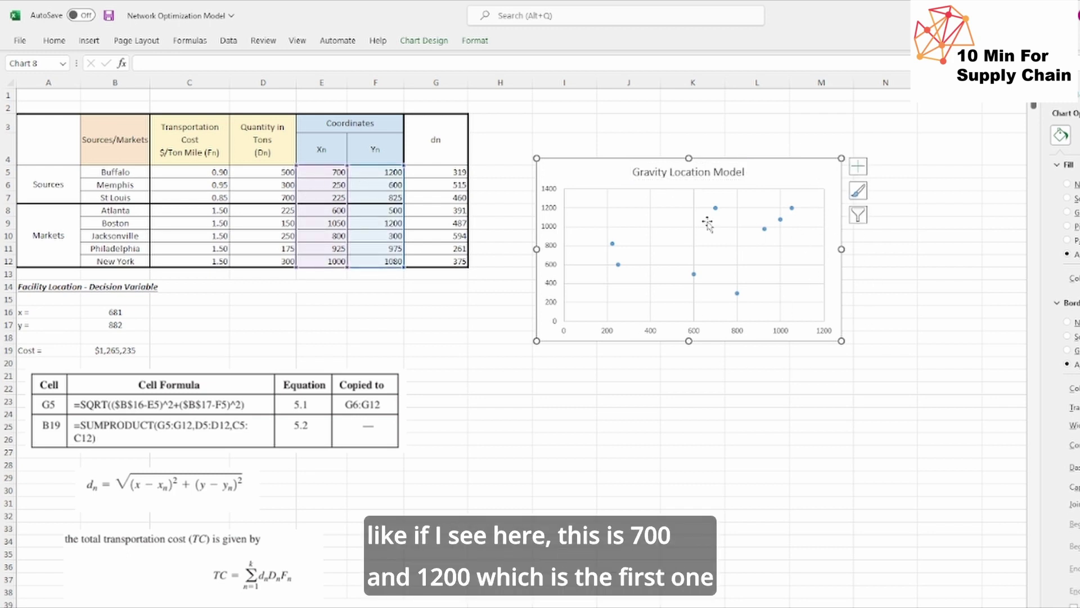
- Select the solved x and y values in B16:B17
{"action": "mouse_move", "coordinate": [715, 211]}
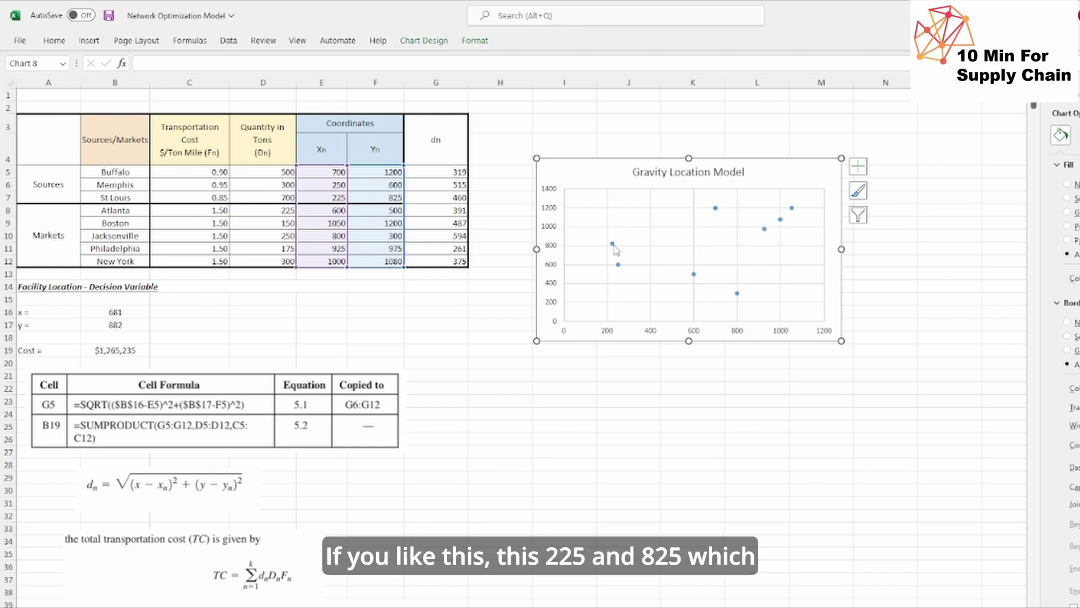
{"action": "mouse_move", "coordinate": [616, 250]}
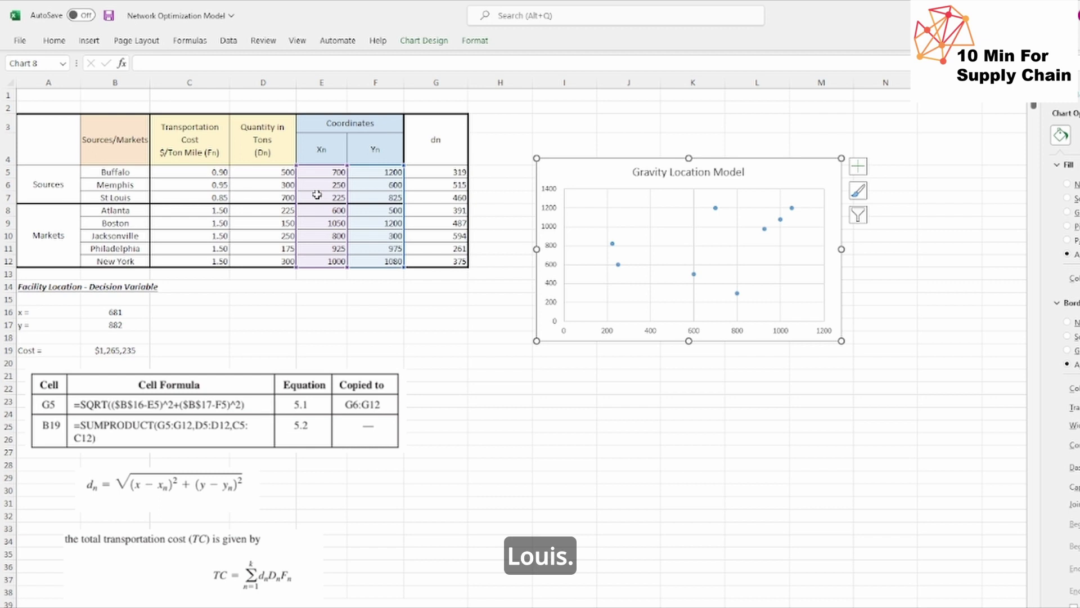
{"action": "mouse_move", "coordinate": [619, 269]}
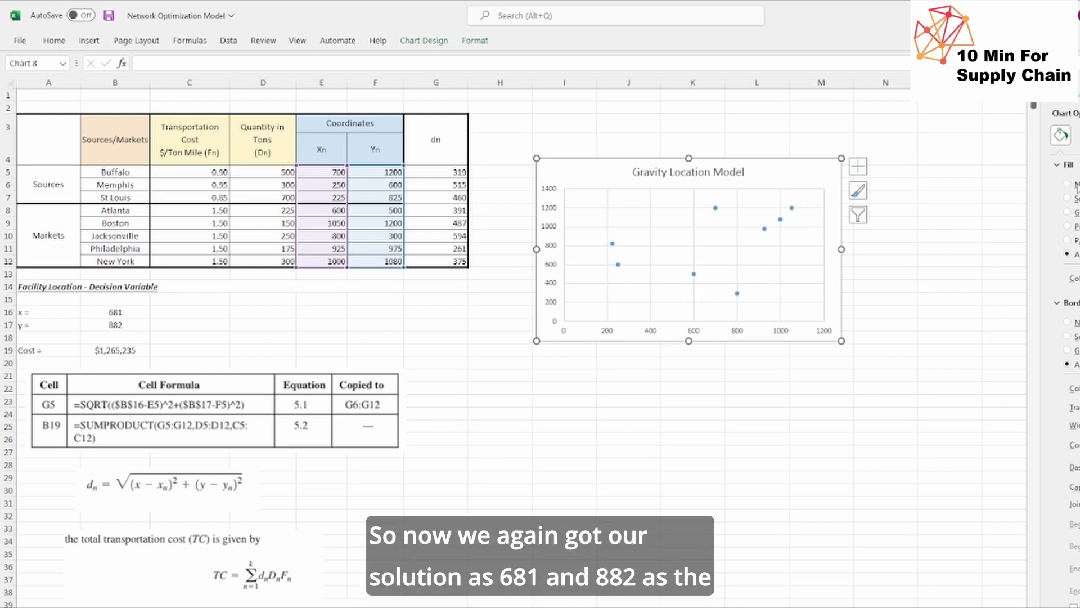
{"action": "left_click", "coordinate": [320, 309]}
{"action": "left_click_drag", "start_coordinate": [115, 313], "coordinate": [149, 329]}
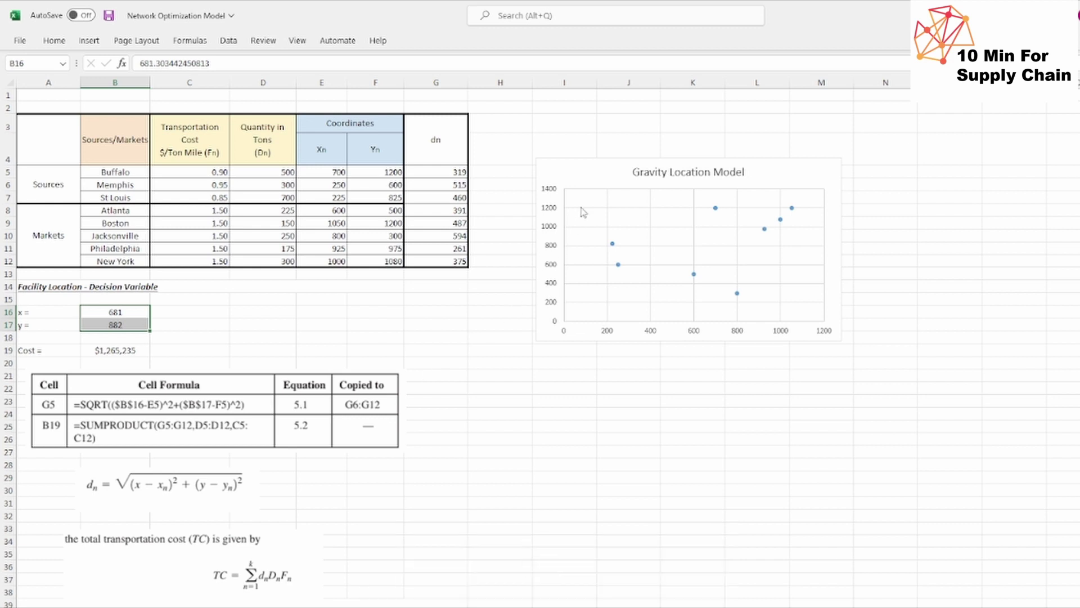
- Add a chart series with X value B16 and Y value B17 for the facility point
{"action": "right_click", "coordinate": [600, 174]}
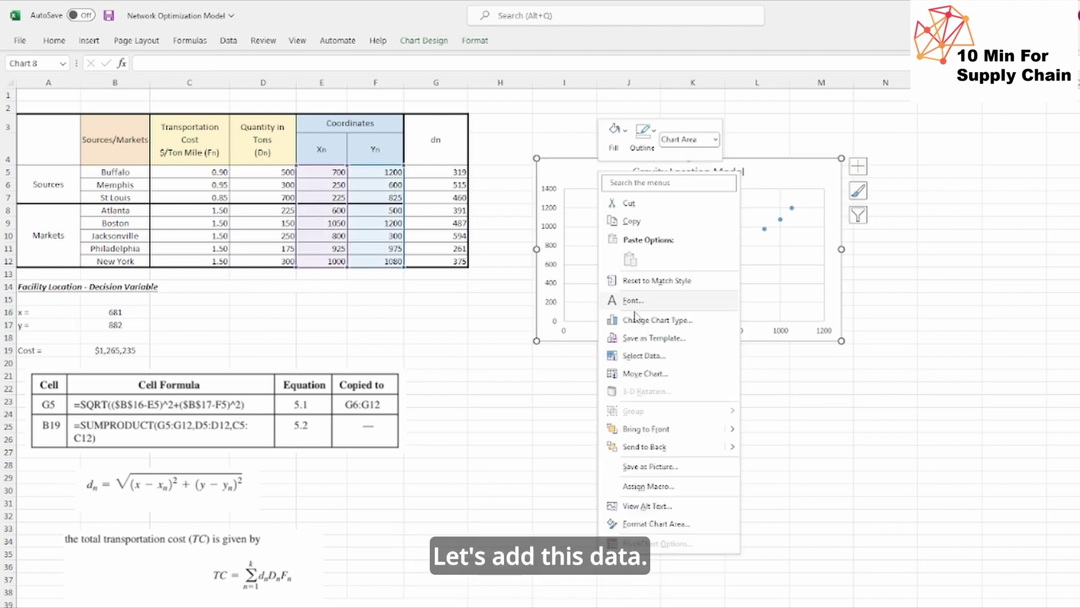
{"action": "left_click", "coordinate": [645, 355]}
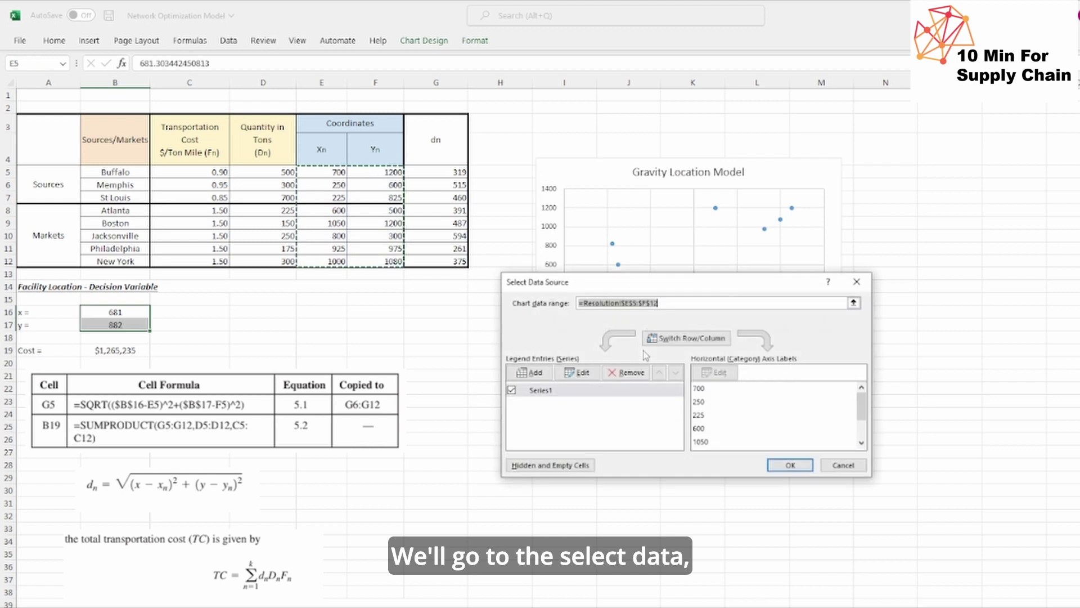
{"action": "left_click", "coordinate": [534, 373]}
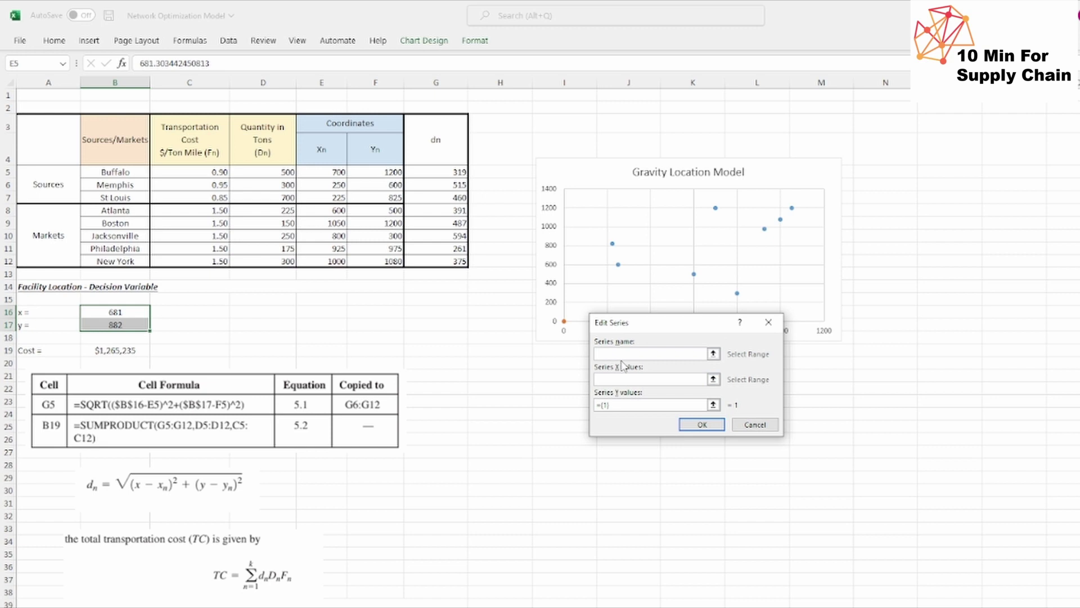
{"action": "left_click", "coordinate": [628, 381]}
{"action": "left_click", "coordinate": [114, 312]}
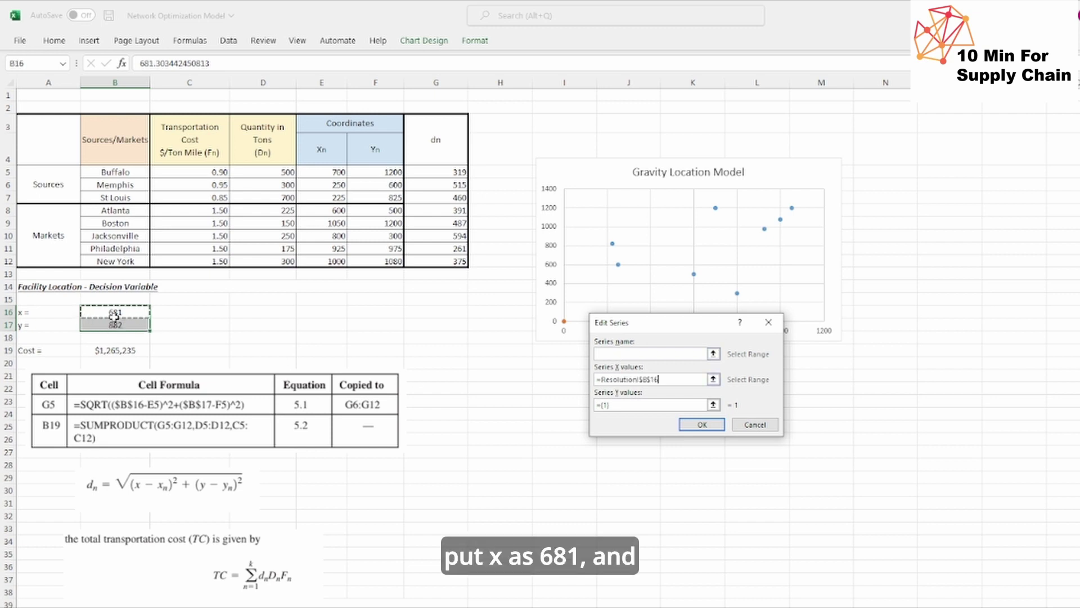
{"action": "left_click", "coordinate": [621, 403]}
{"action": "key", "text": "BackSpace"}
{"action": "key", "text": "BackSpace"}
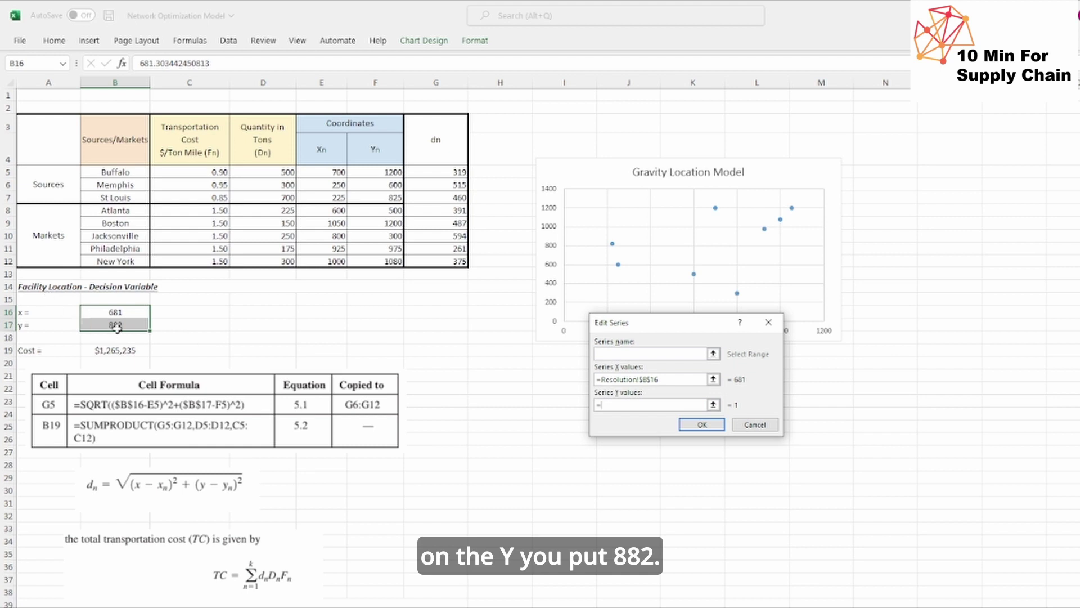
{"action": "left_click", "coordinate": [118, 324]}
{"action": "left_click", "coordinate": [702, 424]}
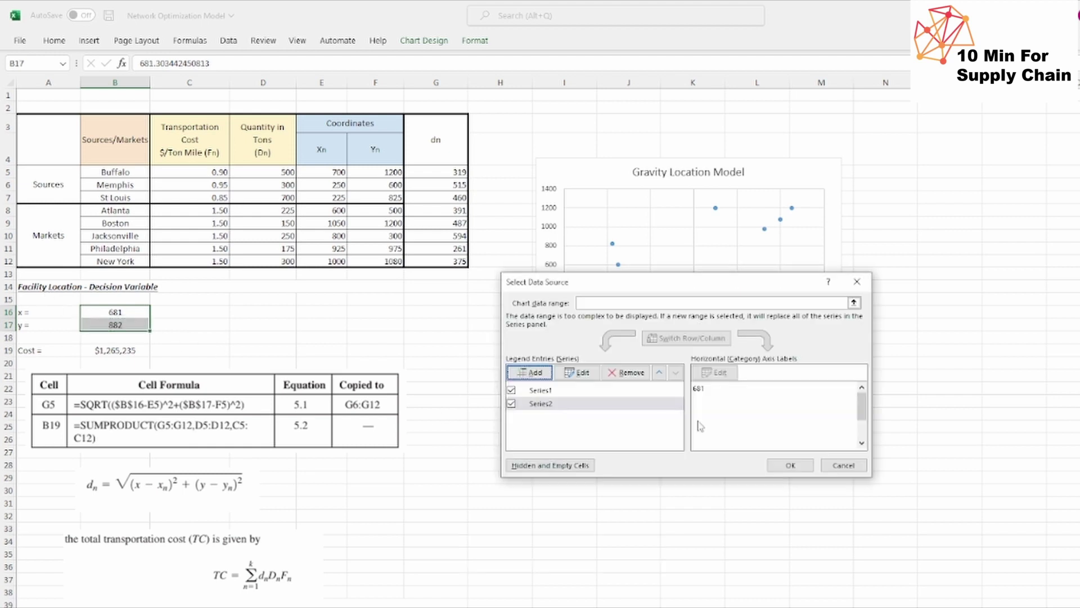
{"action": "left_click", "coordinate": [791, 466]}
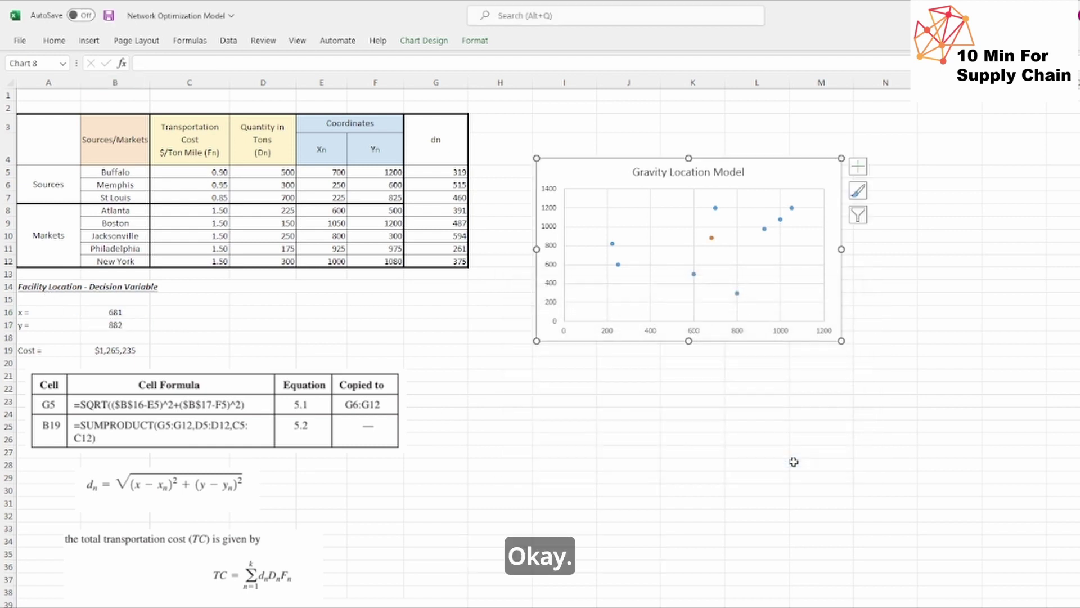
{"action": "mouse_move", "coordinate": [716, 245]}
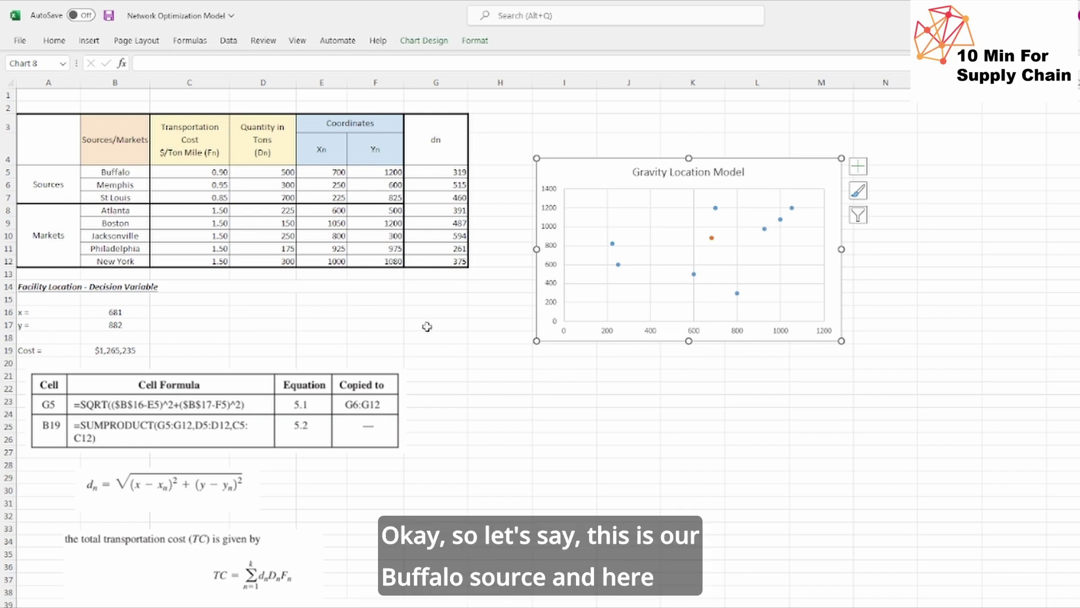
{"action": "mouse_move", "coordinate": [717, 212]}
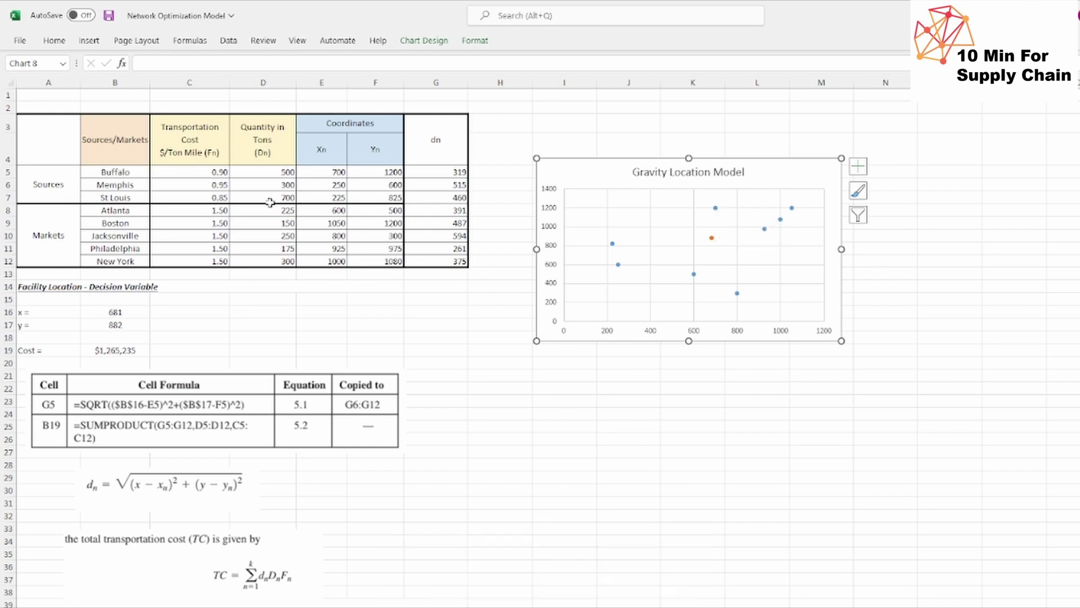
{"action": "left_click_drag", "start_coordinate": [205, 174], "coordinate": [205, 192]}
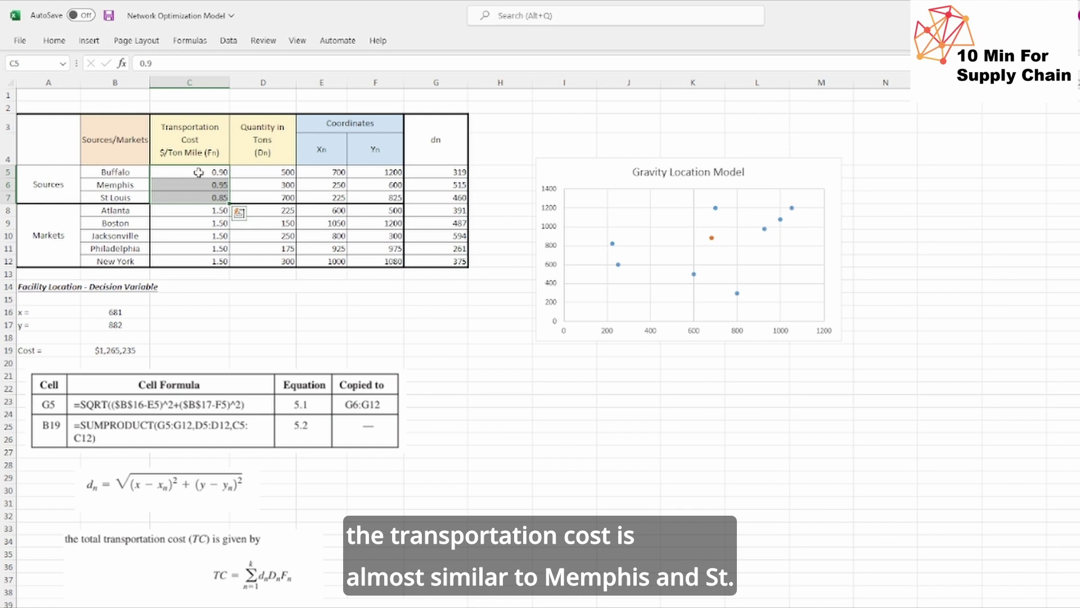
- Change Buffalo's transportation cost in C5 from 0.9 to 0.05
{"action": "left_click", "coordinate": [199, 172]}
{"action": "double_click", "coordinate": [199, 172]}
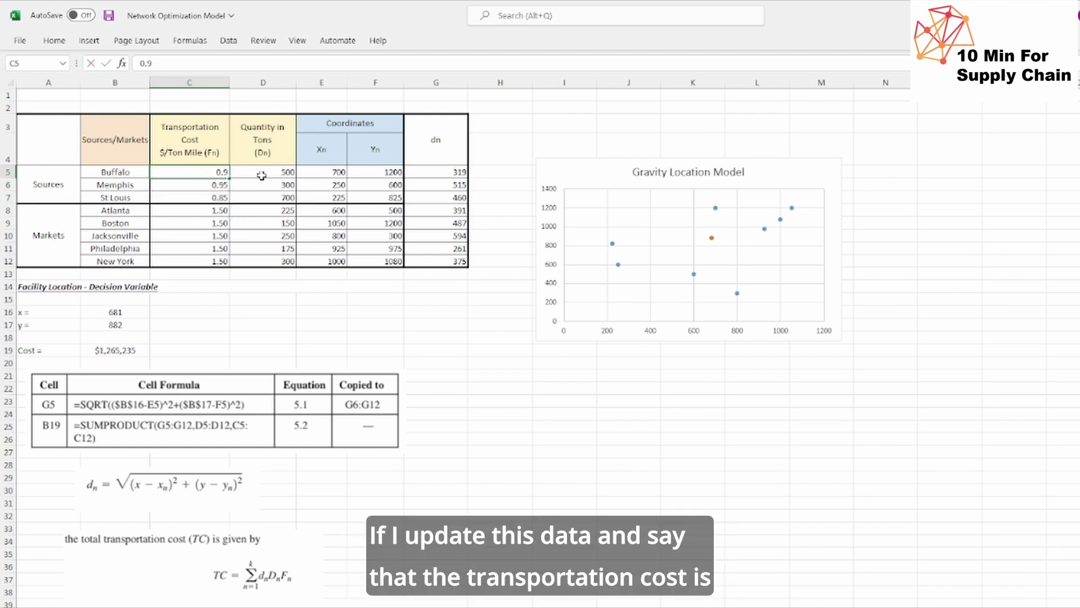
{"action": "key", "text": "BackSpace"}
{"action": "type", "text": "05"}
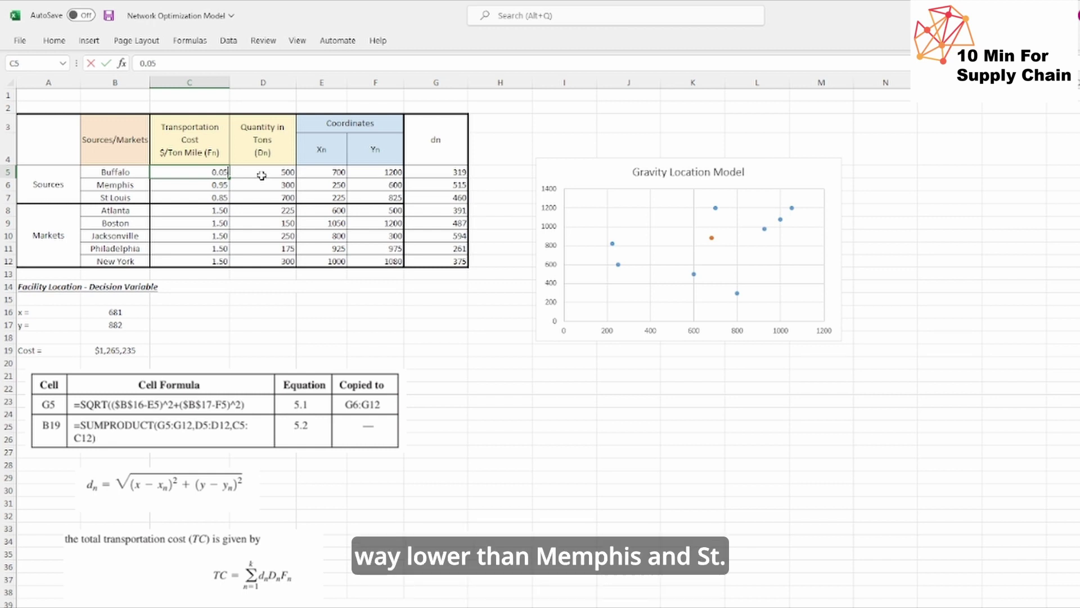
{"action": "key", "text": "Return"}
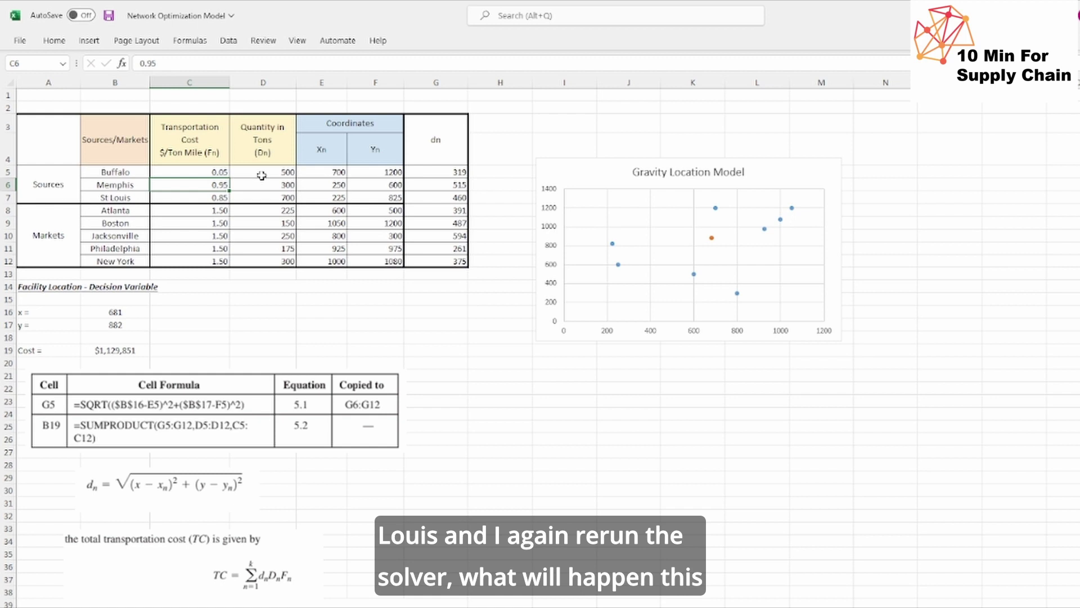
- Rerun Solver so the facility point moves to (608, 735)
{"action": "left_click", "coordinate": [208, 173]}
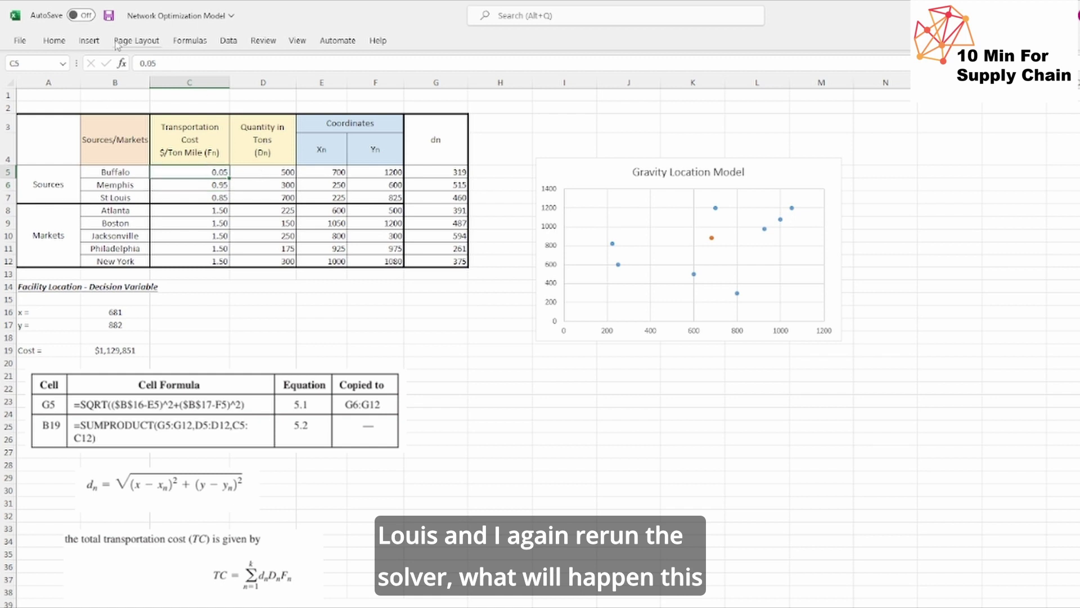
{"action": "left_click", "coordinate": [87, 41]}
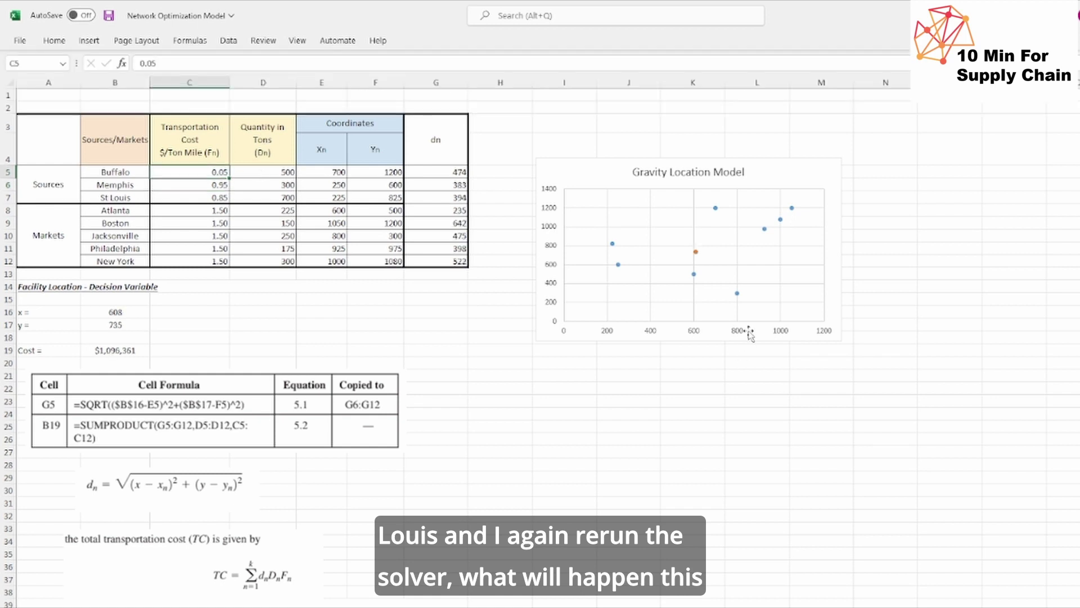
{"action": "mouse_move", "coordinate": [698, 257]}
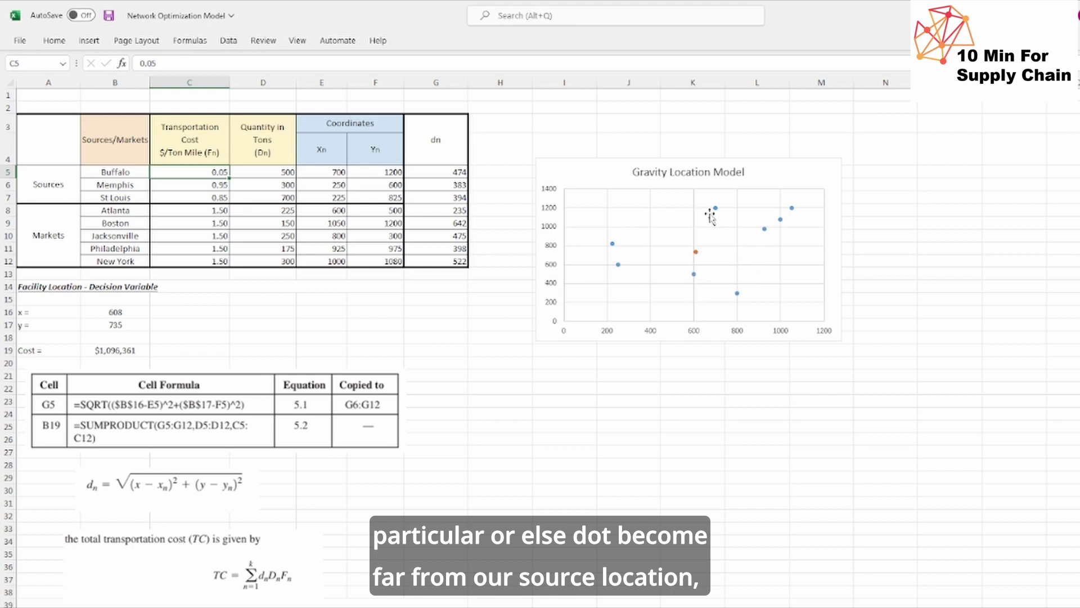
{"action": "mouse_move", "coordinate": [718, 214]}
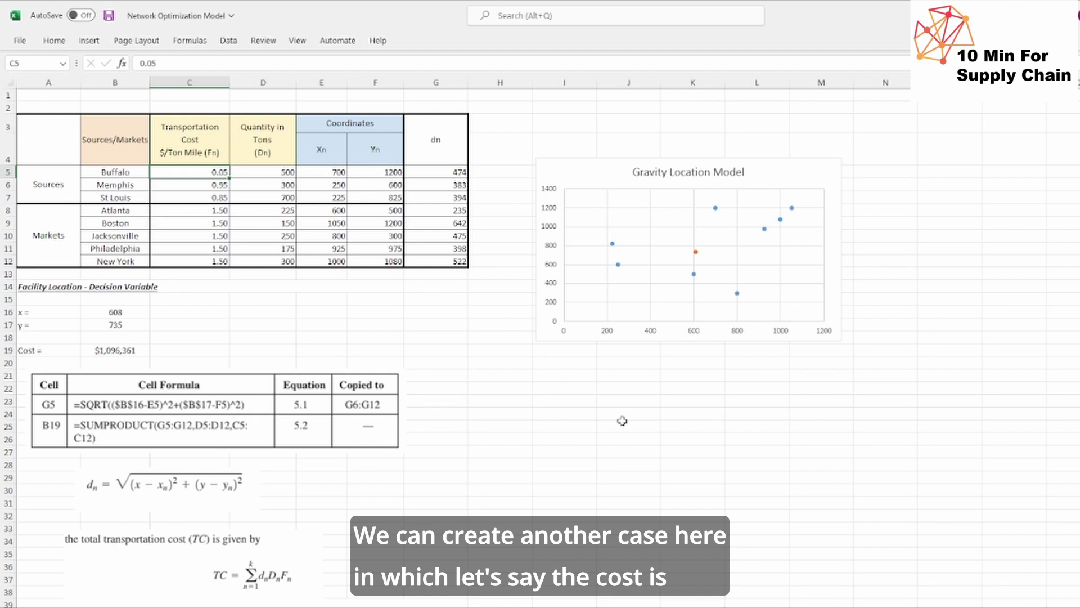
- Restore Buffalo's transportation cost in C5 to 0.90
{"action": "left_click", "coordinate": [560, 387]}
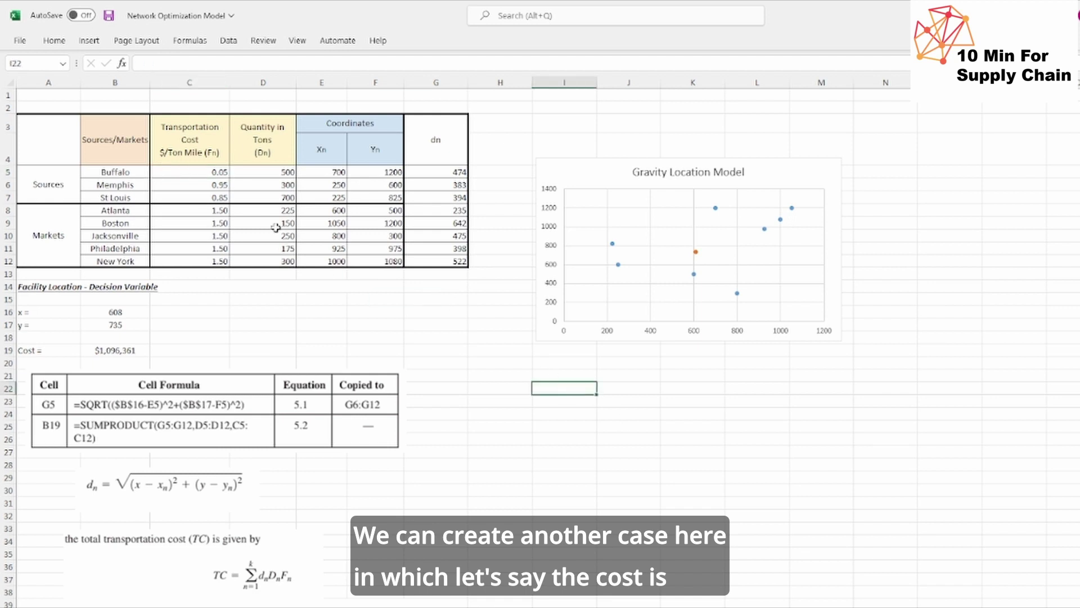
{"action": "left_click", "coordinate": [220, 173]}
{"action": "type", "text": "0."}
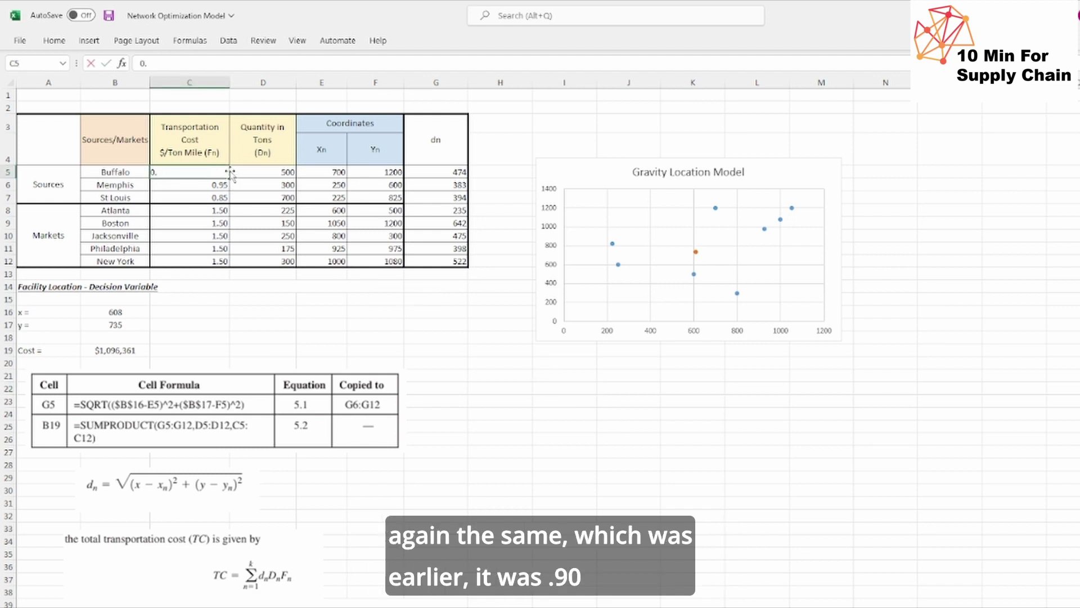
{"action": "type", "text": "90"}
{"action": "left_click", "coordinate": [507, 375]}
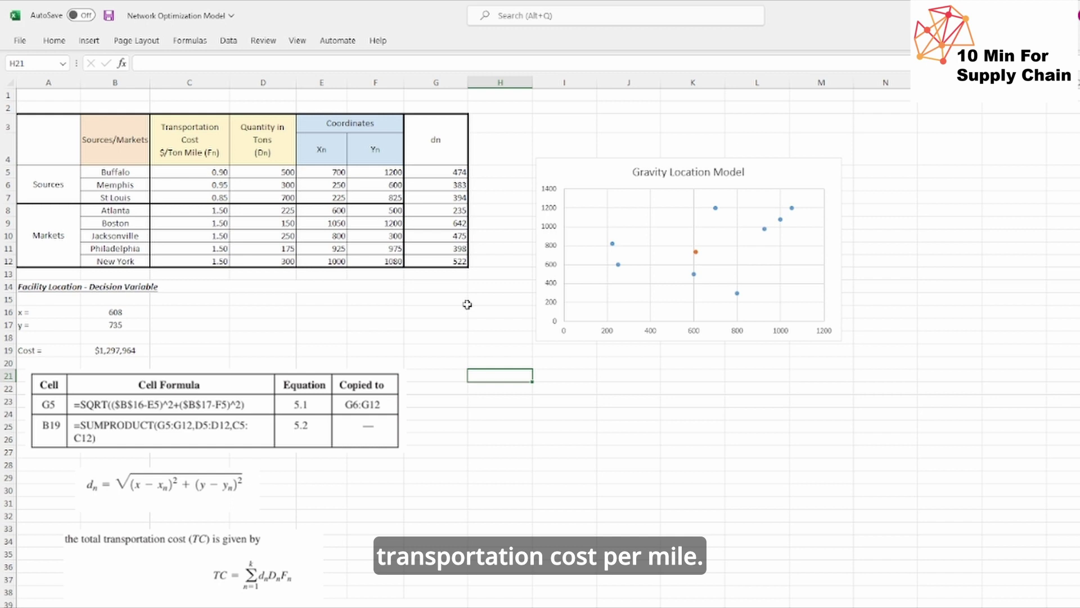
- Set Memphis's quantity in D6 to 3000 tons
{"action": "left_click", "coordinate": [288, 186]}
{"action": "type", "text": "3000"}
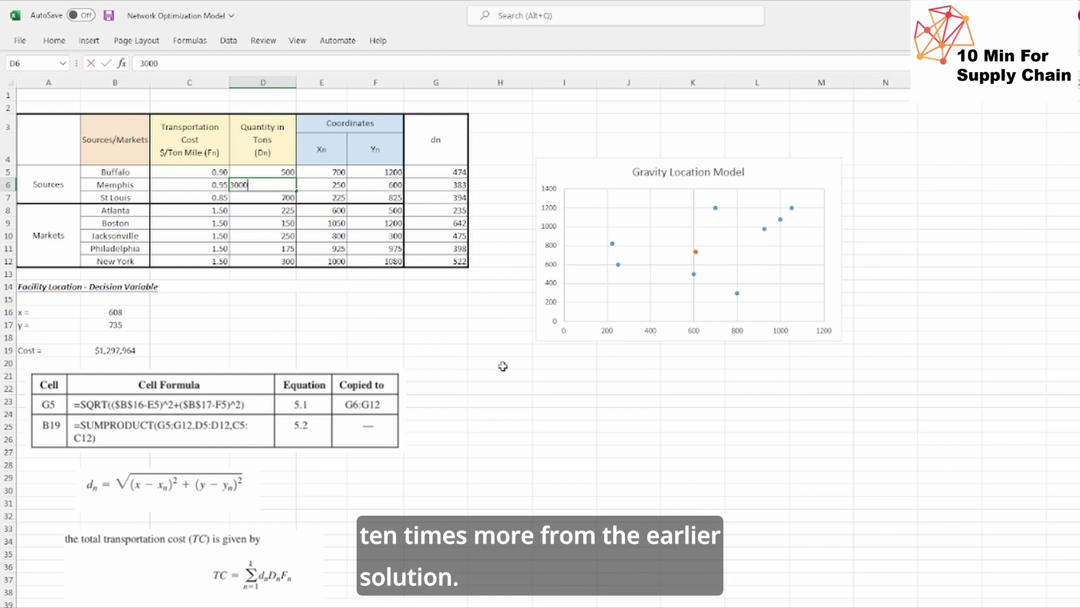
{"action": "left_click", "coordinate": [550, 399]}
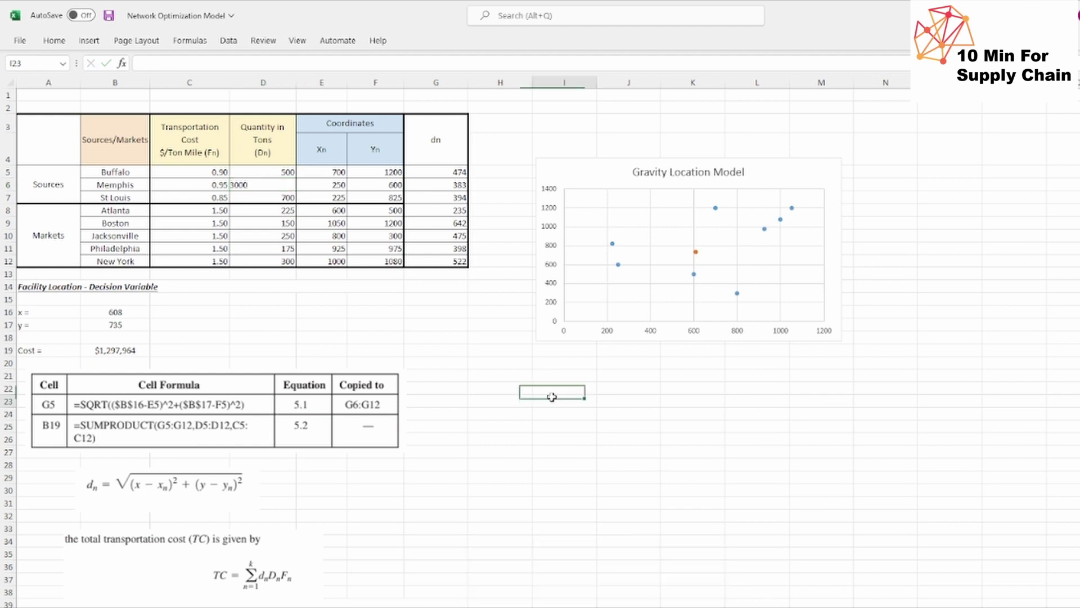
{"action": "mouse_move", "coordinate": [619, 268]}
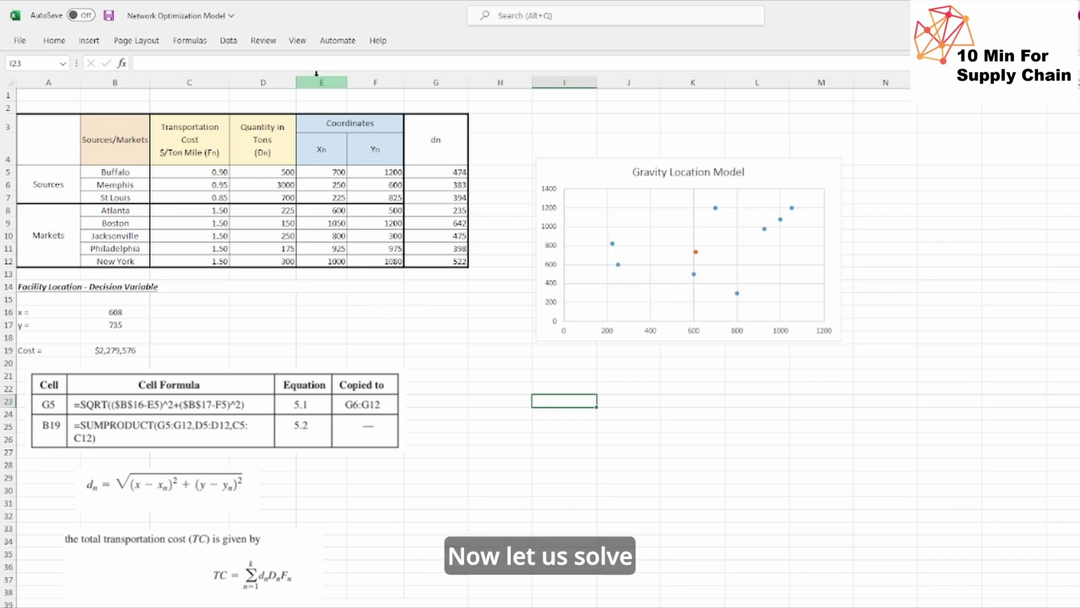
- Rerun Solver from the Data tab, moving the facility onto Memphis at (250, 600)
{"action": "left_click", "coordinate": [229, 41]}
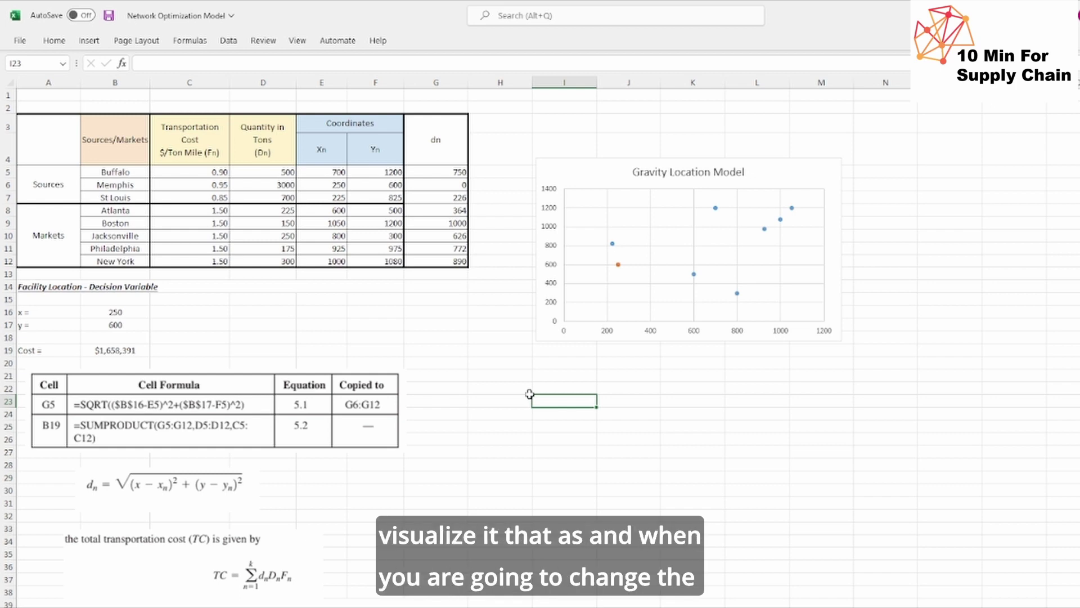
- Set Memphis's quantity in D6 back to 300 tons and re-solve for (681, 882)
{"action": "double_click", "coordinate": [288, 186]}
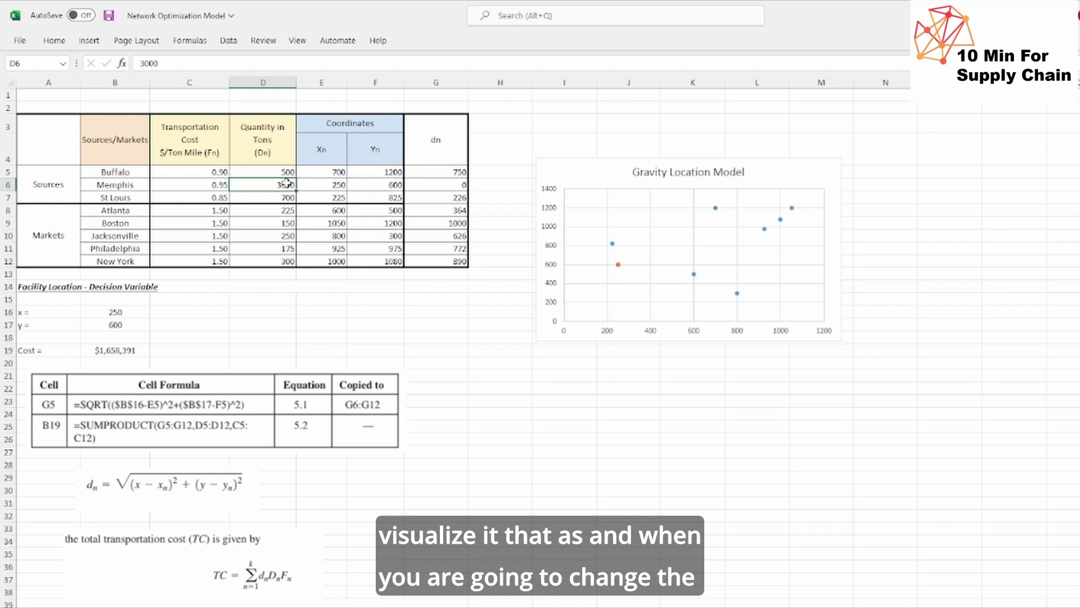
{"action": "key", "text": "BackSpace"}
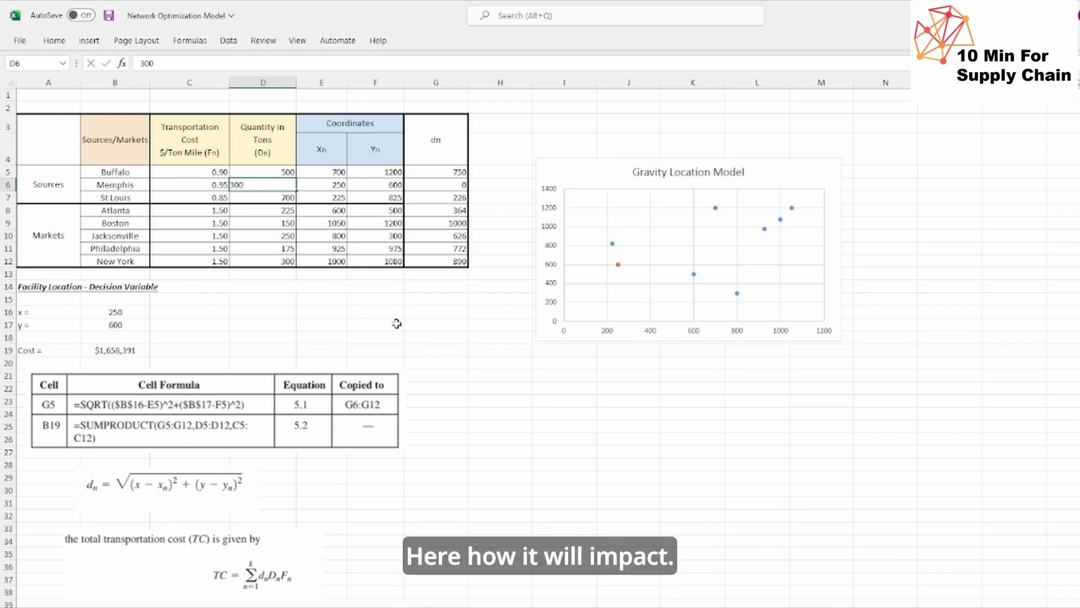
{"action": "key", "text": "Return"}
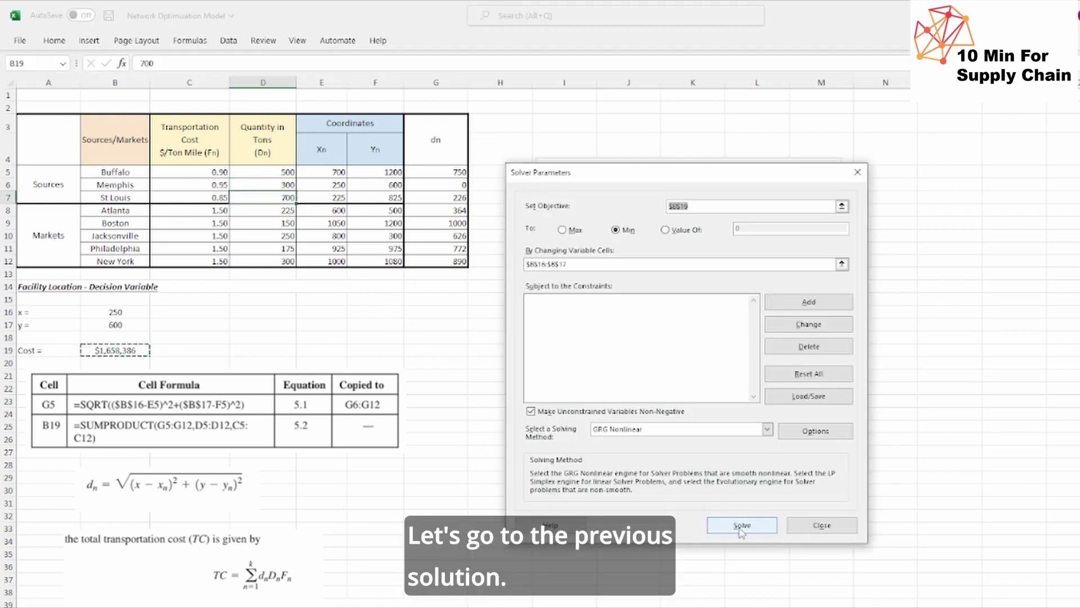
{"action": "left_click", "coordinate": [742, 525]}
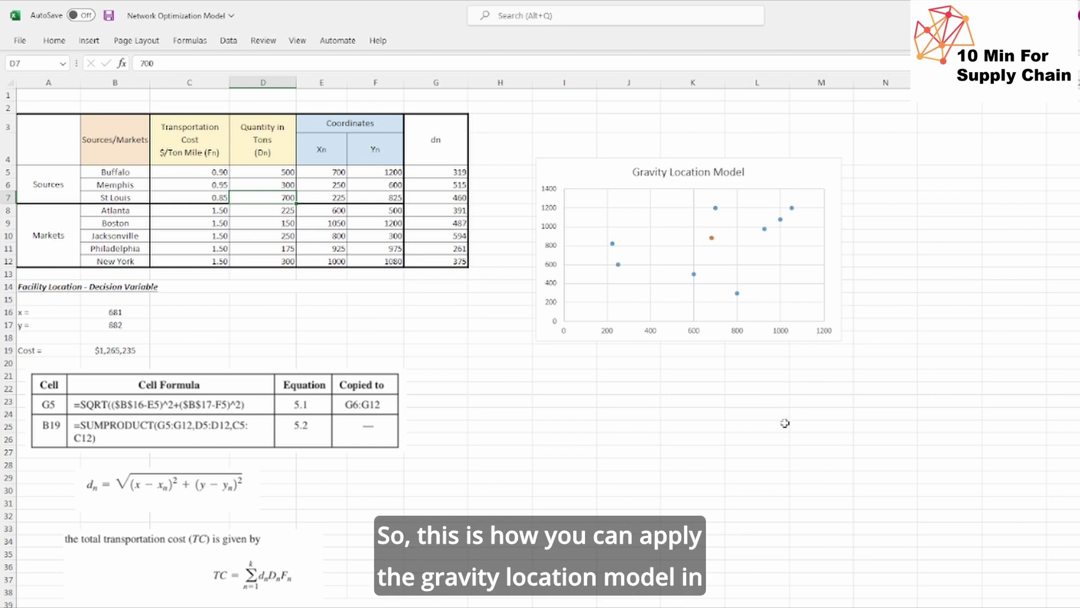